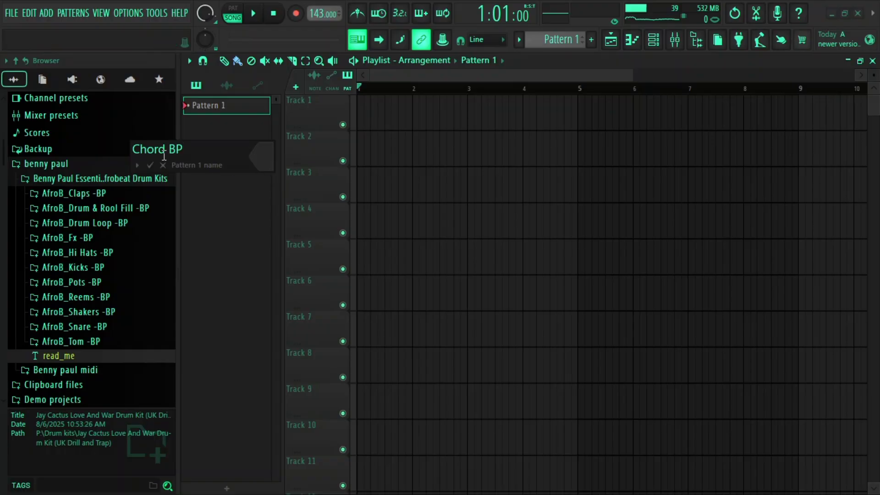
# - Name the first pattern "Chord BP" and place its clip at the start of Track 1, stretched to eight bars
pyautogui.click(149, 165)
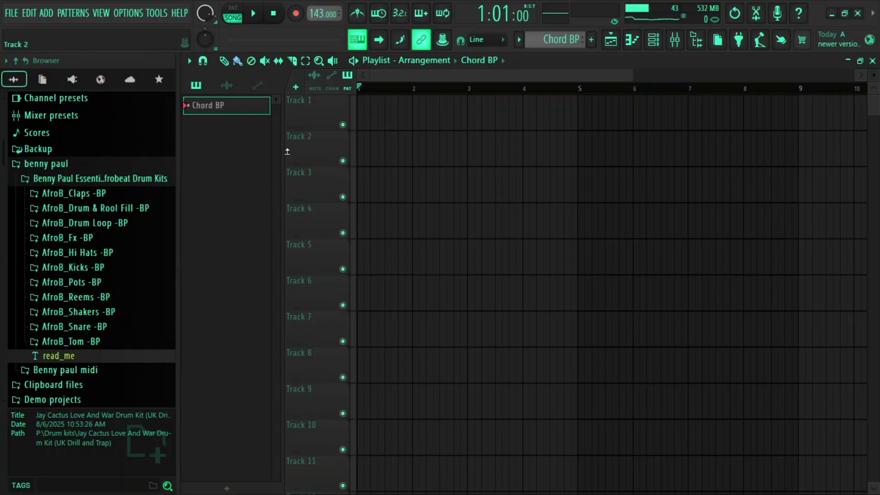
pyautogui.click(378, 119)
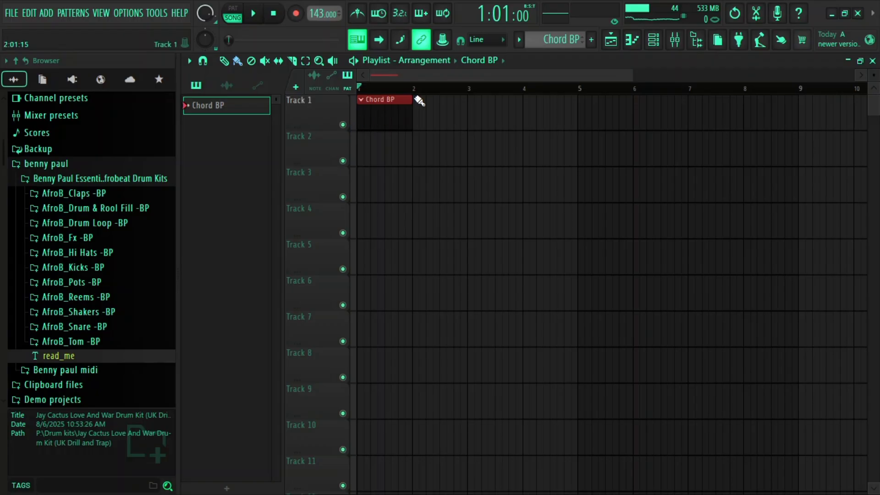
pyautogui.moveTo(413, 96); pyautogui.dragTo(801, 98)
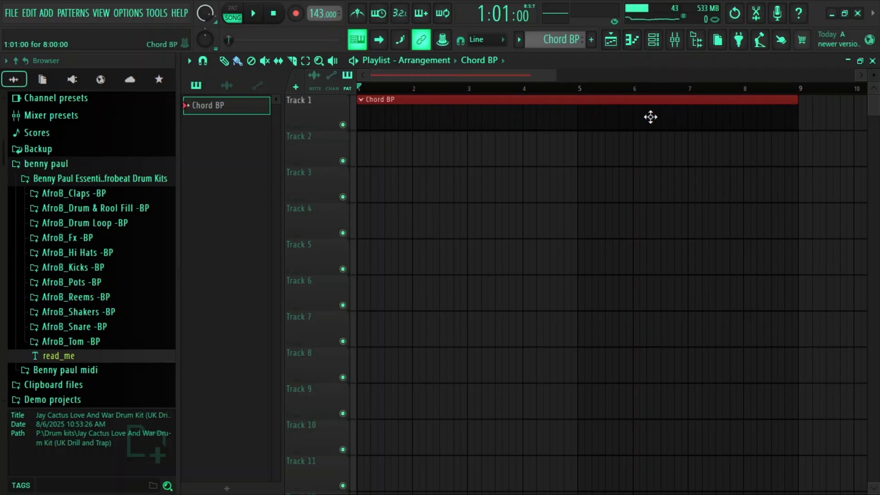
# - Open the channel rack and move it clear of the pattern list, over the playlist
pyautogui.press('F6')
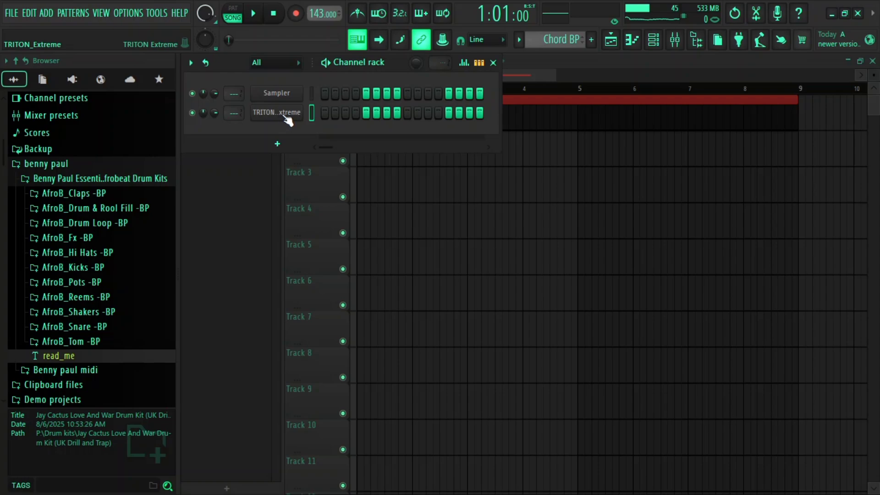
pyautogui.moveTo(392, 65); pyautogui.dragTo(544, 102)
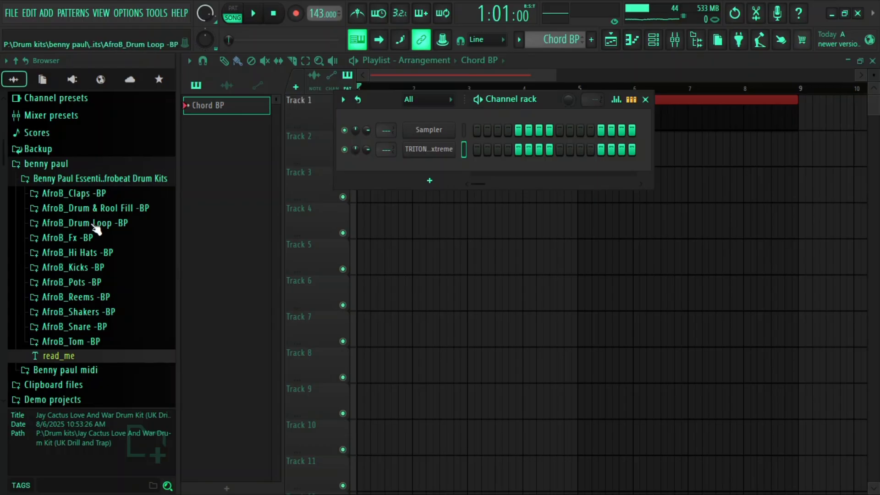
# - Audition several loops in the AfroB_Drum Loop -BP folder, including Naija Drum Loop, Drum Loop 7 and Drum Loop 6, and collapse the folder
pyautogui.click(96, 223)
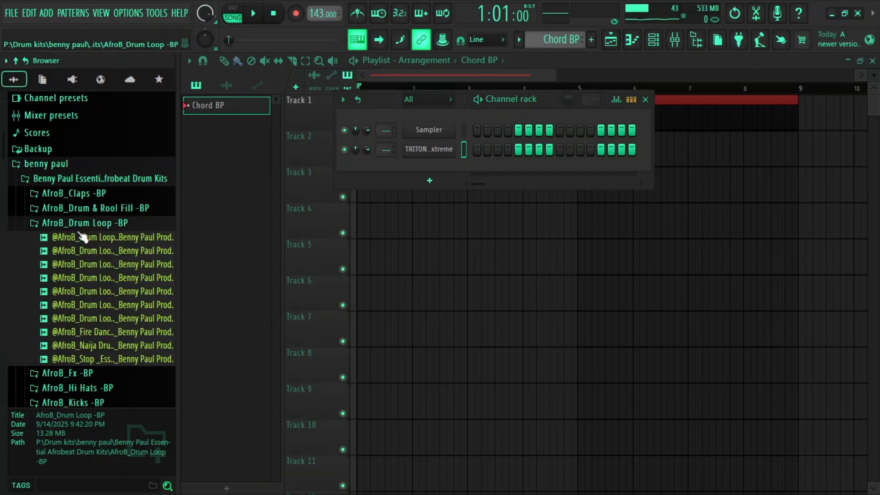
pyautogui.click(95, 346)
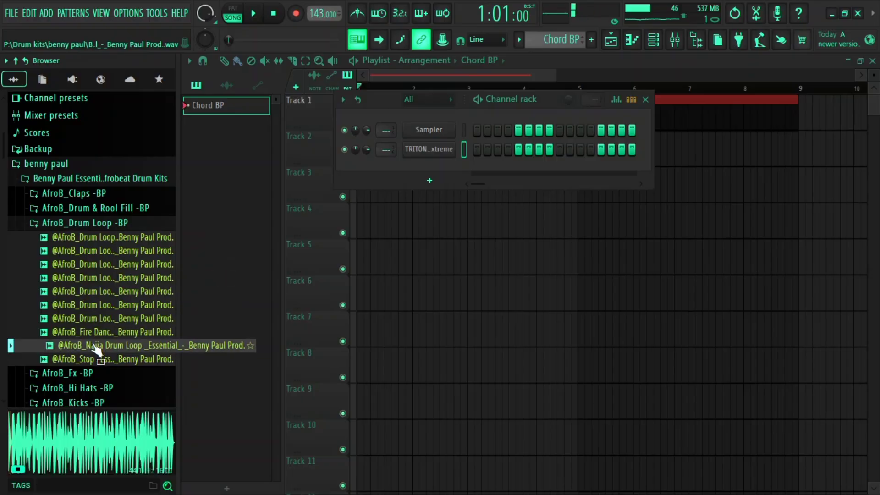
pyautogui.click(94, 319)
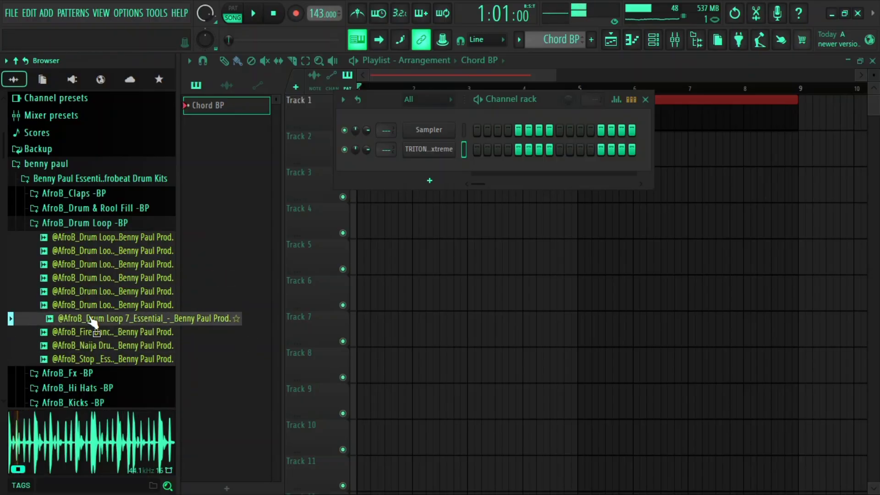
pyautogui.click(91, 308)
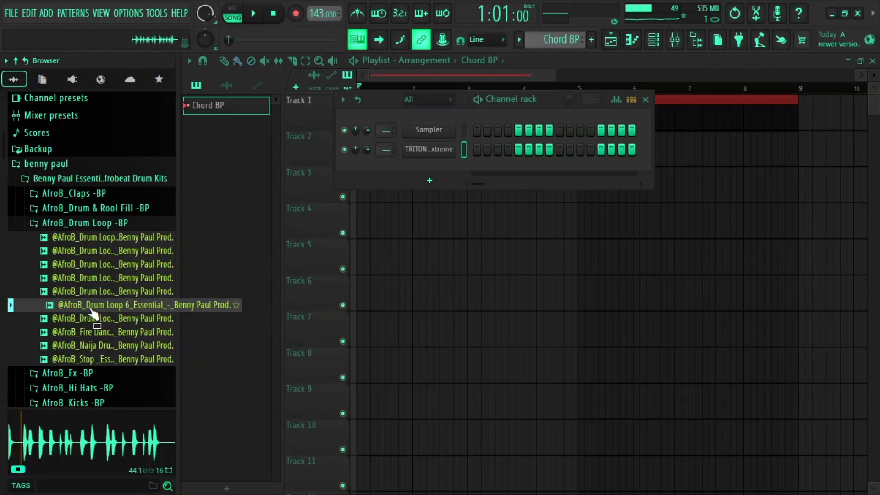
pyautogui.click(100, 360)
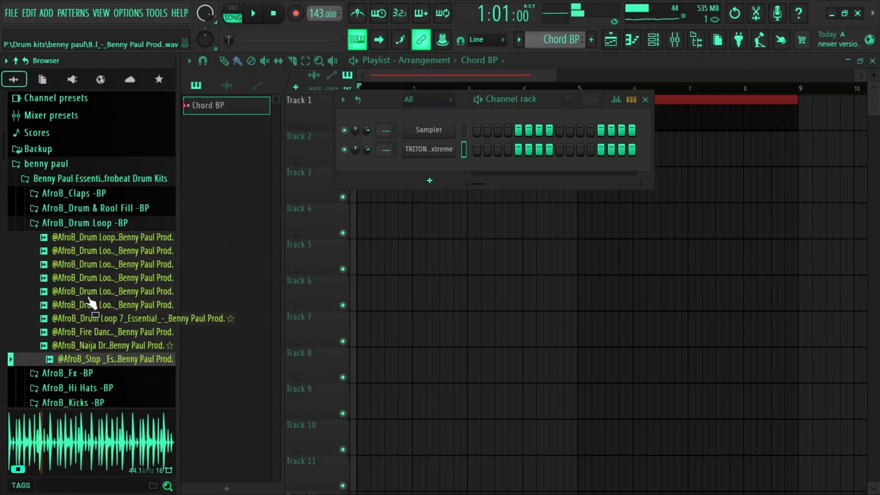
pyautogui.click(85, 226)
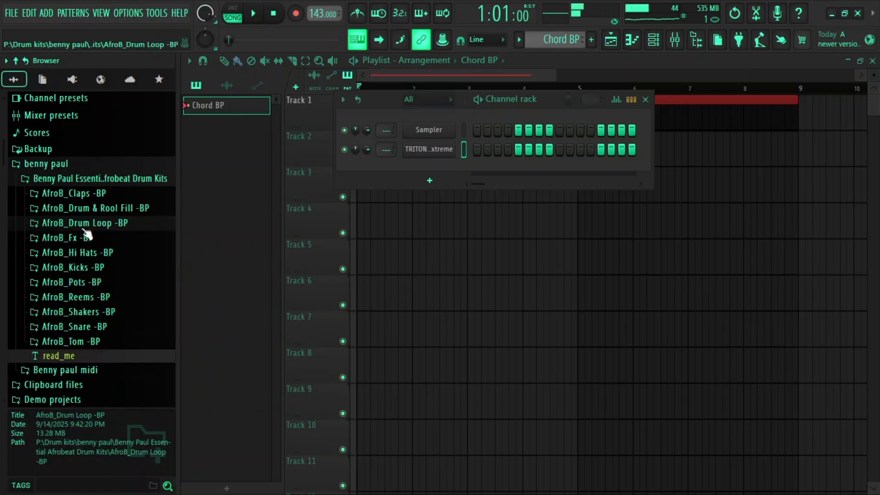
# - Audition a few samples in the 1 Shots subfolder of AfroB_Shakers -BP, including 4 Shot, and collapse it
pyautogui.click(83, 313)
pyautogui.click(72, 328)
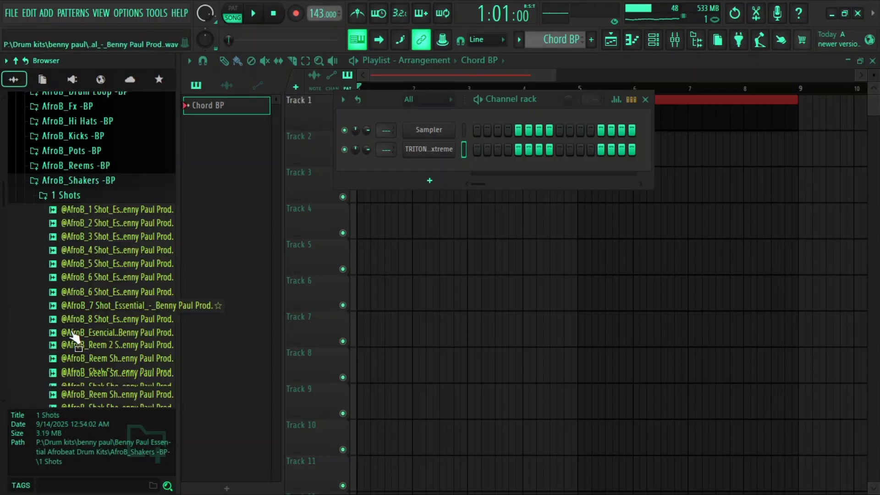
pyautogui.click(106, 334)
pyautogui.click(102, 320)
pyautogui.click(82, 224)
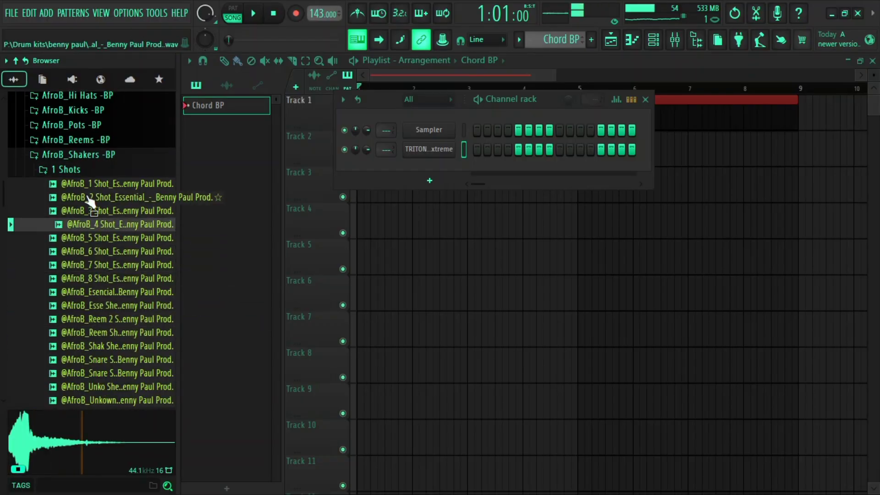
pyautogui.click(81, 170)
# - Audition shaker loops in the Loops subfolder, including Ni BP Shaker, Loop 14, BP Shaker and Loop 2, and collapse it
pyautogui.click(66, 185)
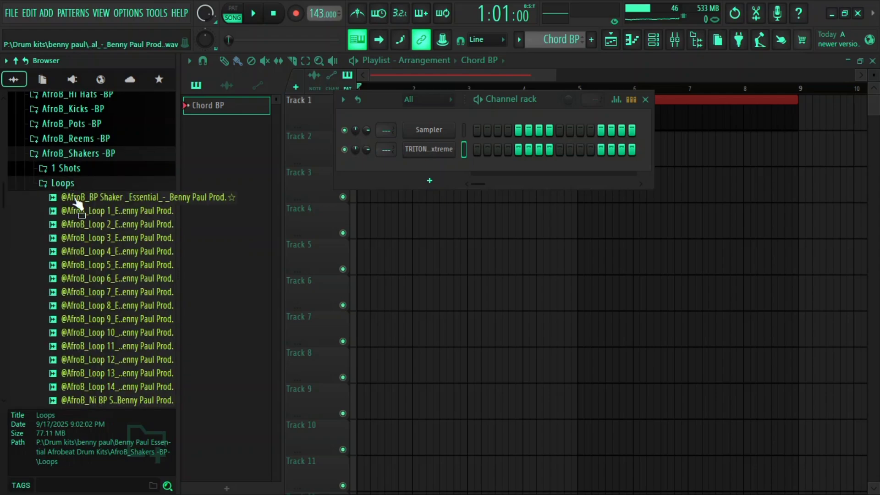
pyautogui.click(114, 292)
pyautogui.click(129, 375)
pyautogui.click(117, 400)
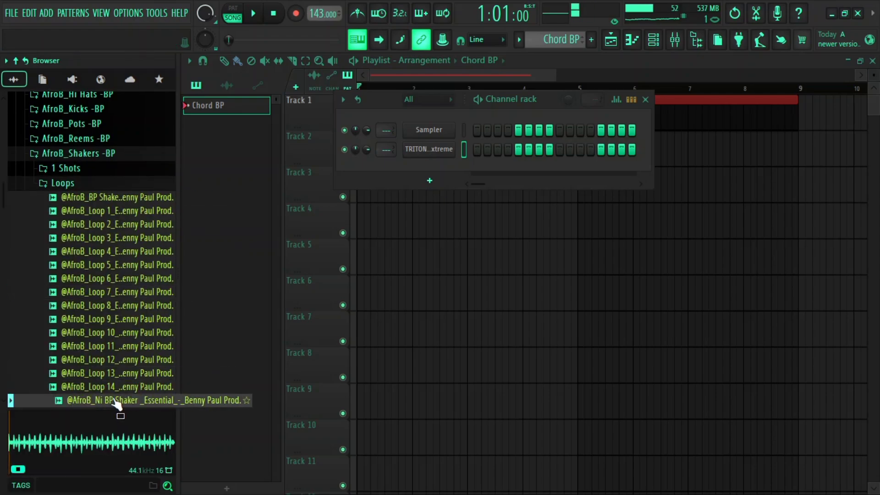
pyautogui.press('Up')
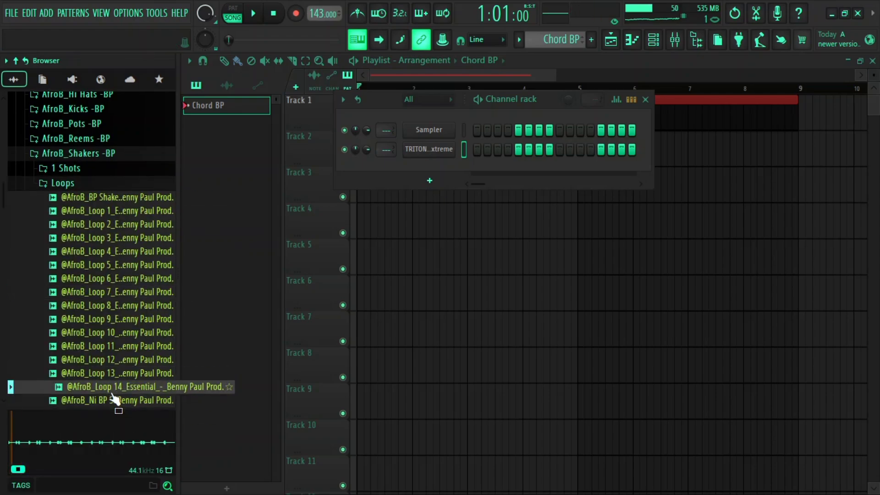
pyautogui.click(101, 197)
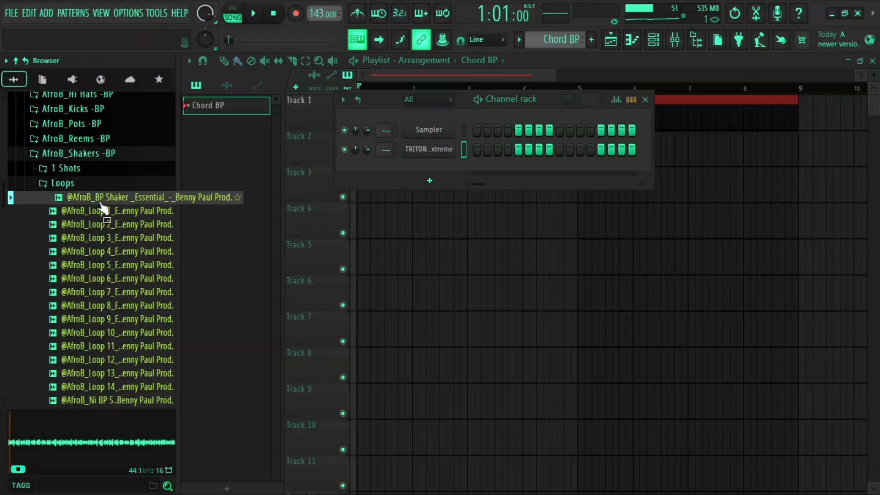
pyautogui.click(92, 211)
pyautogui.click(93, 223)
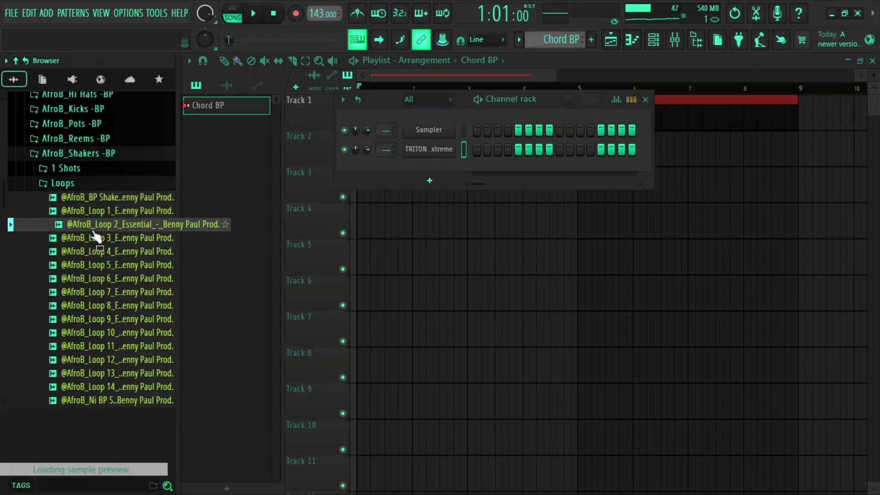
pyautogui.click(73, 185)
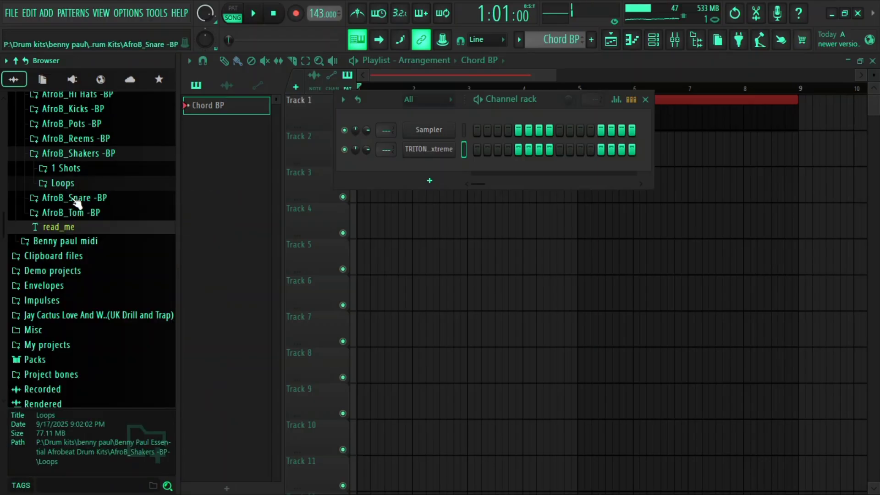
# - Audition tom samples in the AfroB_Tom -BP folder and collapse the folder
pyautogui.click(72, 213)
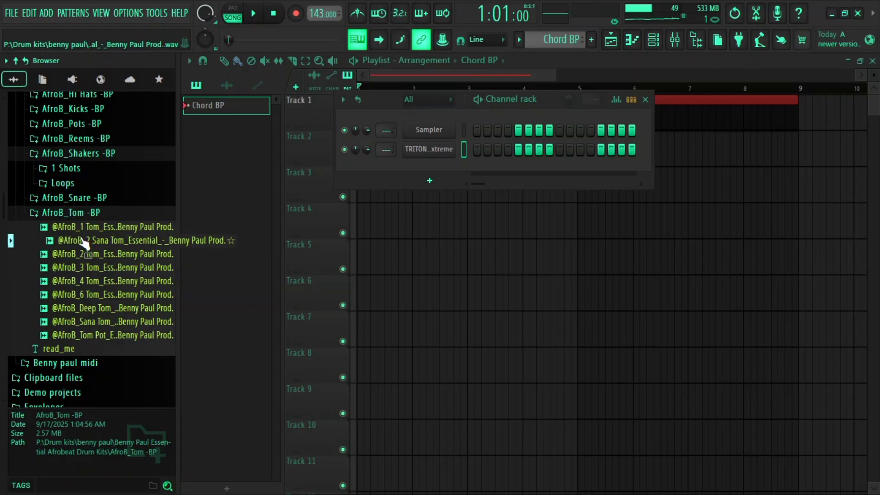
pyautogui.click(93, 268)
pyautogui.click(87, 213)
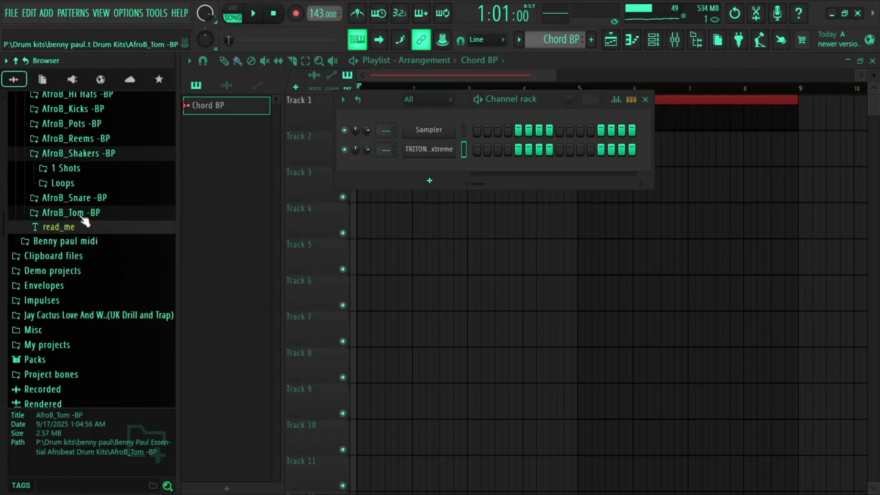
# - Audition snare samples in the AfroB_Snare -BP folder and collapse the folder
pyautogui.click(87, 197)
pyautogui.click(85, 225)
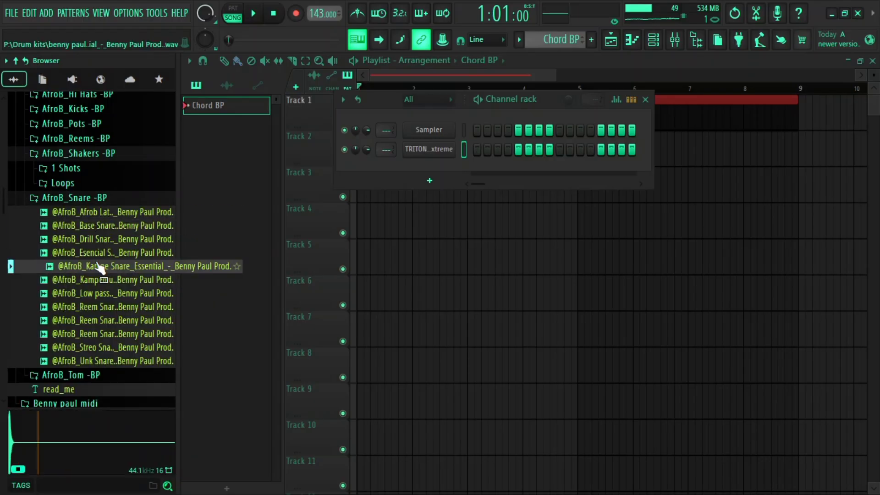
pyautogui.click(85, 198)
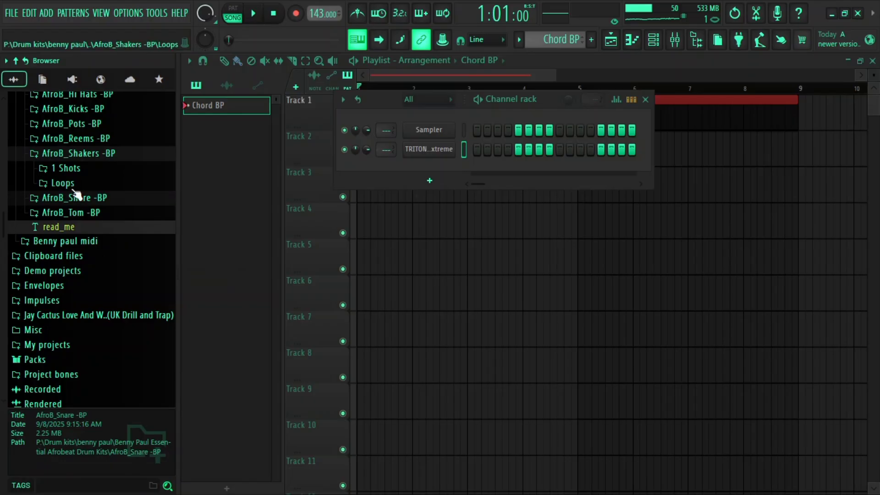
# - Collapse the shakers folder and audition the AfroB_Reems -BP samples one after another, from the Modern Reems up to Diamond Reem
pyautogui.click(73, 153)
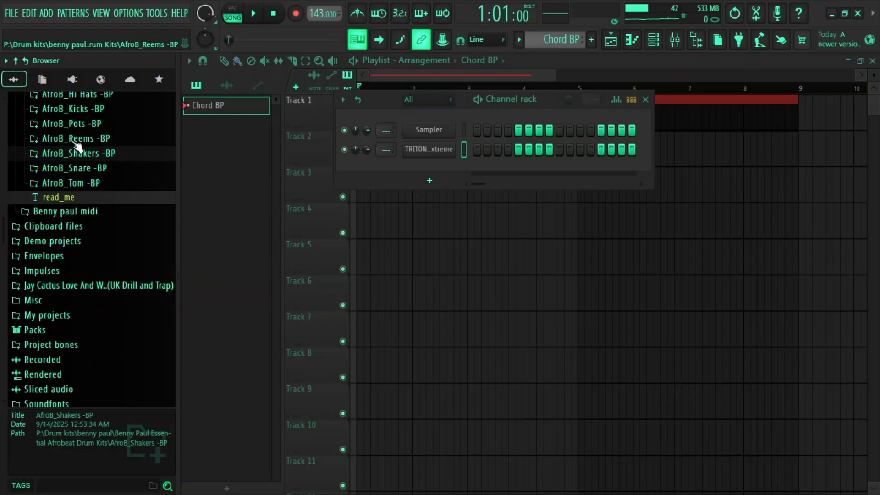
pyautogui.click(75, 138)
pyautogui.click(102, 276)
pyautogui.click(108, 332)
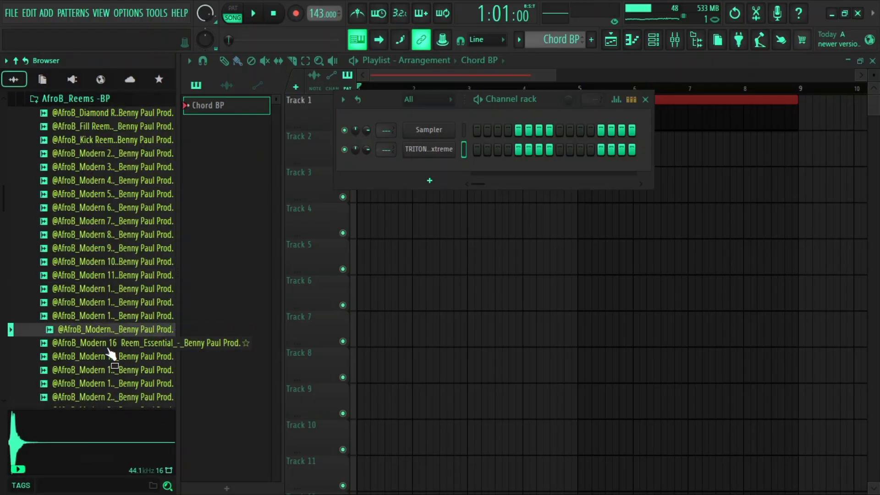
pyautogui.click(108, 347)
pyautogui.click(108, 348)
pyautogui.click(107, 330)
pyautogui.click(106, 316)
pyautogui.click(104, 302)
pyautogui.click(103, 290)
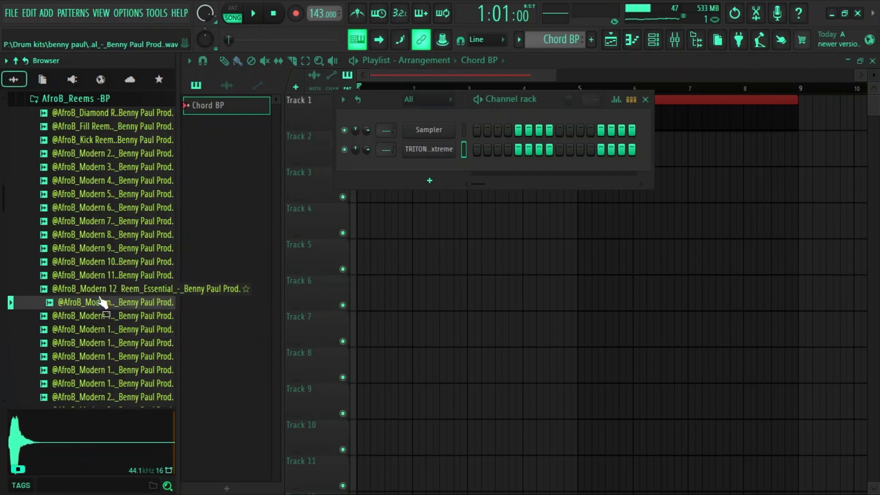
pyautogui.click(103, 275)
pyautogui.click(101, 262)
pyautogui.click(101, 249)
pyautogui.click(100, 235)
pyautogui.click(98, 224)
pyautogui.click(97, 210)
pyautogui.click(96, 197)
pyautogui.click(95, 183)
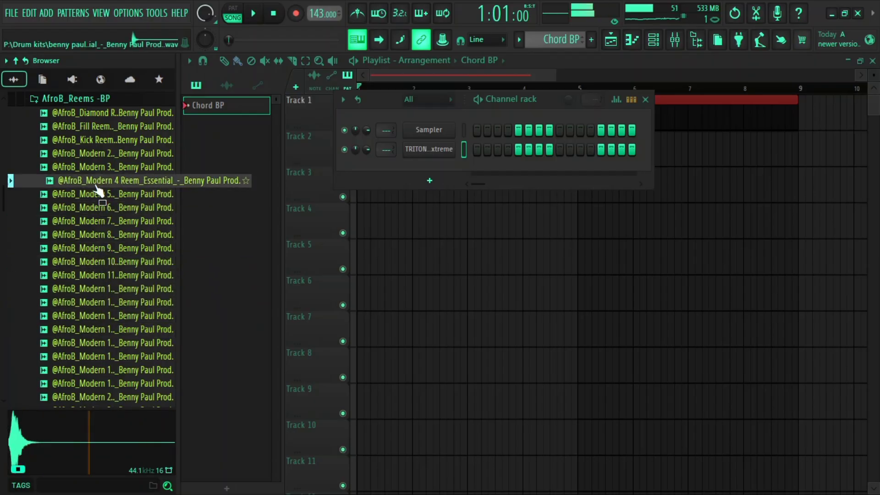
pyautogui.click(94, 170)
pyautogui.click(93, 156)
pyautogui.click(93, 139)
pyautogui.click(93, 126)
pyautogui.click(92, 113)
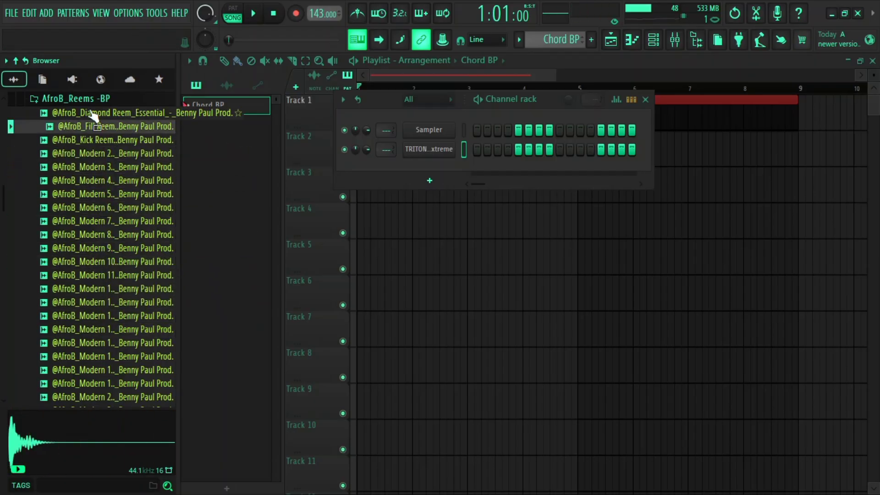
pyautogui.click(91, 98)
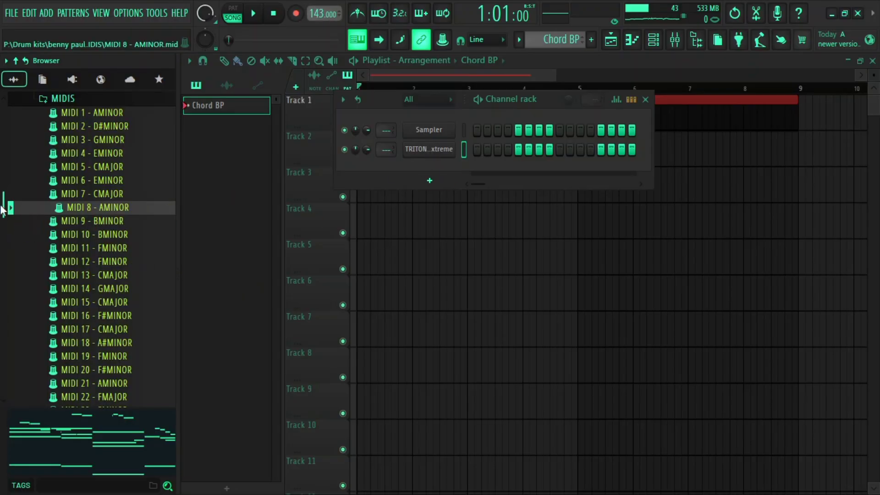
# - Preview the last files in the MIDIS folder, load MIDI 40 - F#MINOR onto the TRITON Extreme channel, and play the chord clip
pyautogui.moveTo(2, 208); pyautogui.dragTo(14, 288)
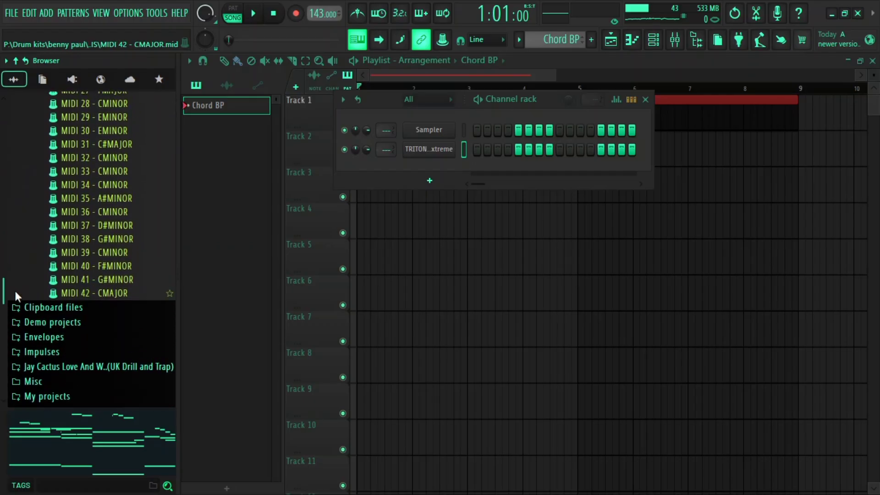
pyautogui.click(81, 285)
pyautogui.click(91, 217)
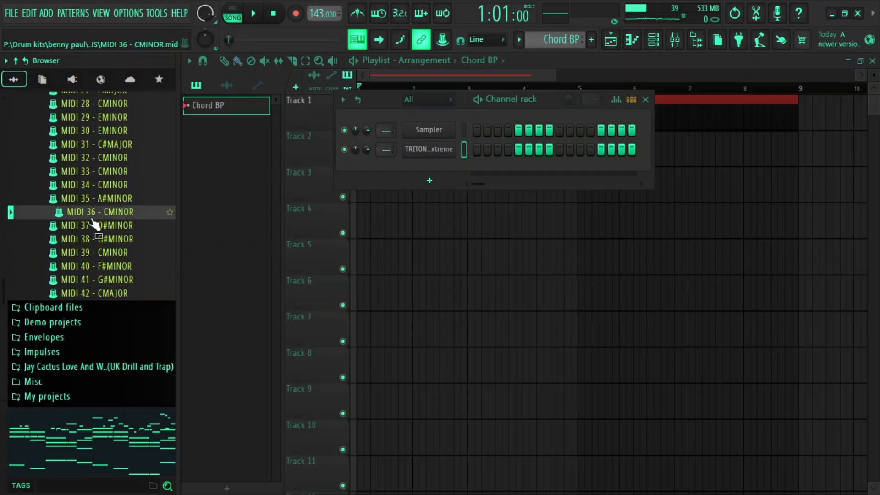
pyautogui.click(118, 267)
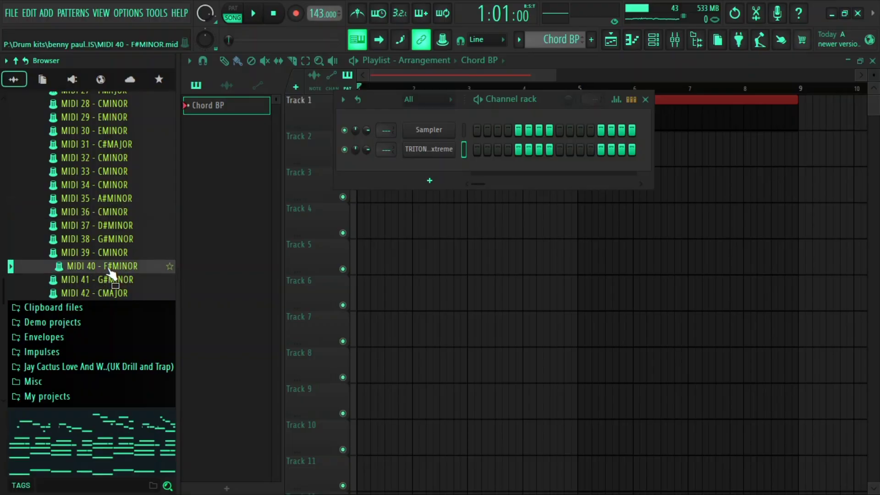
pyautogui.moveTo(110, 272); pyautogui.dragTo(424, 154)
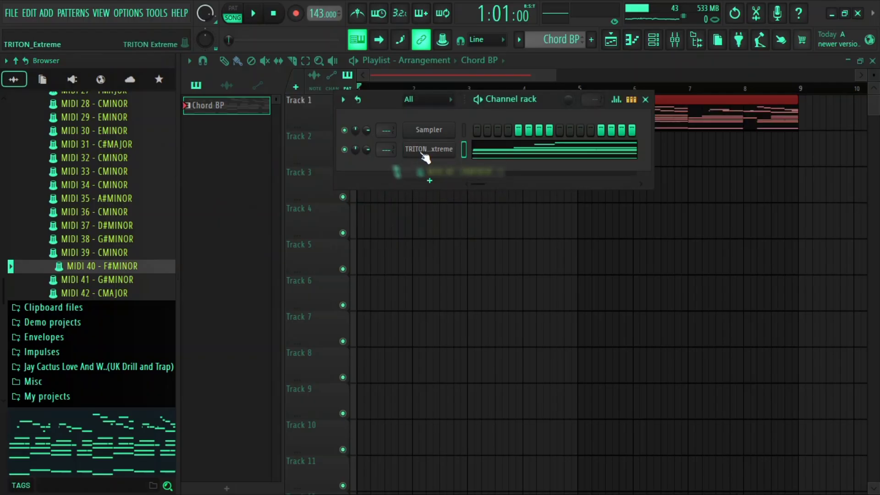
pyautogui.press('space')
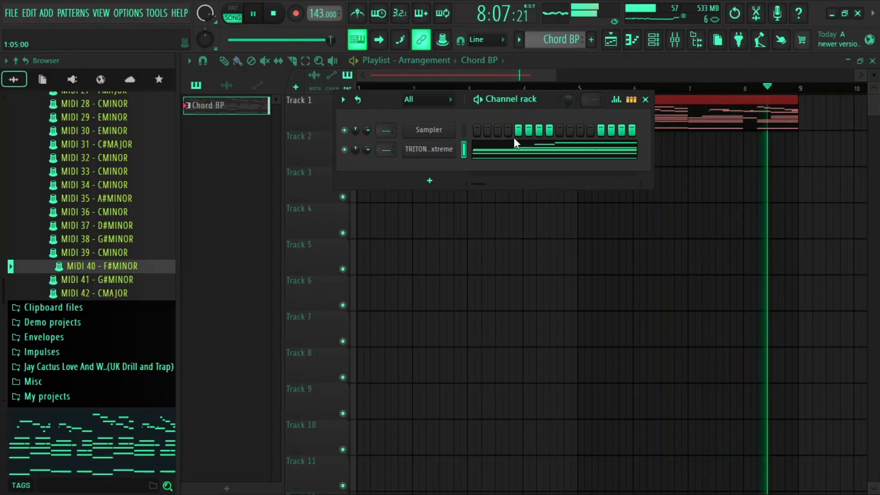
pyautogui.press('space')
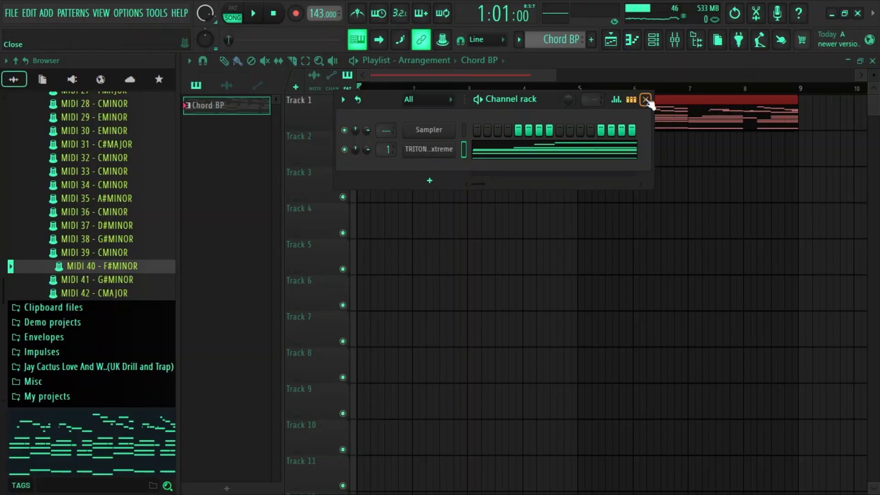
# - Close the channel rack and load Fruity Parametric EQ 2 into the first effect slot of mixer Insert 1
pyautogui.click(645, 99)
pyautogui.click(652, 40)
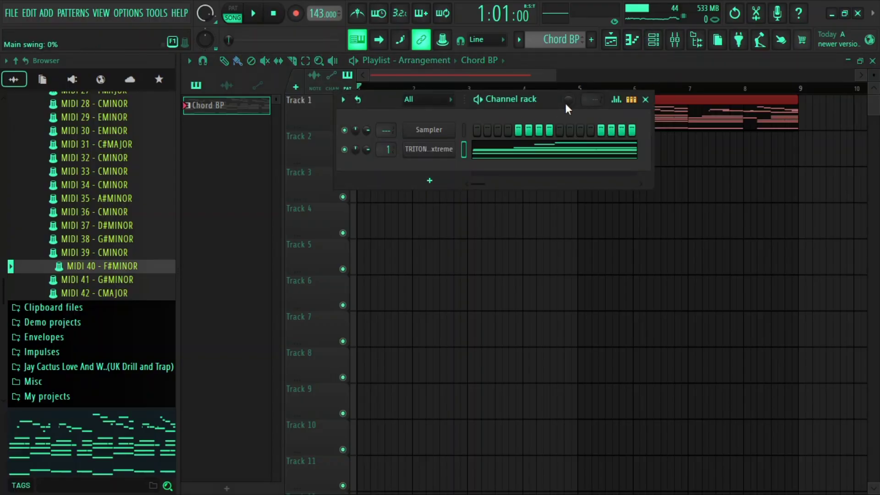
pyautogui.click(645, 99)
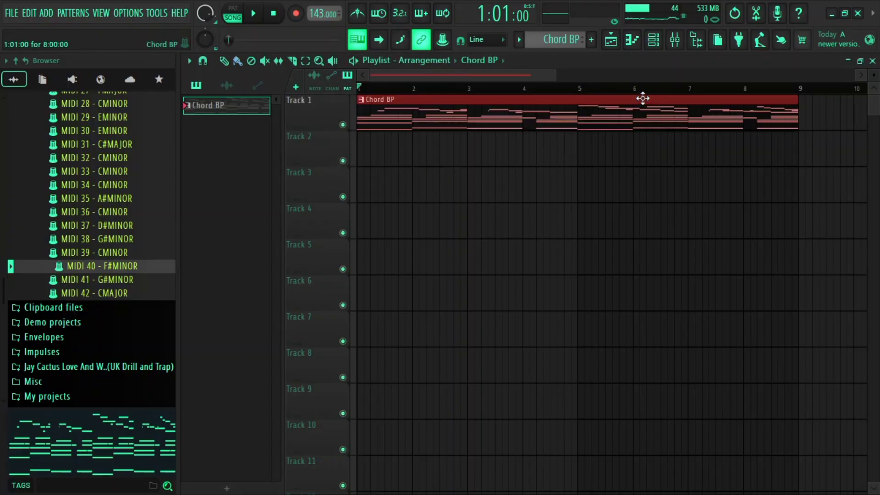
pyautogui.click(674, 39)
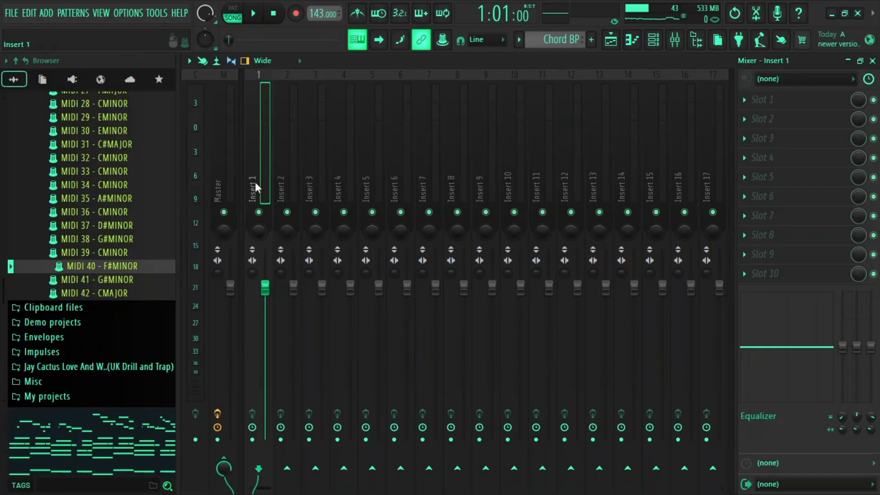
pyautogui.click(745, 102)
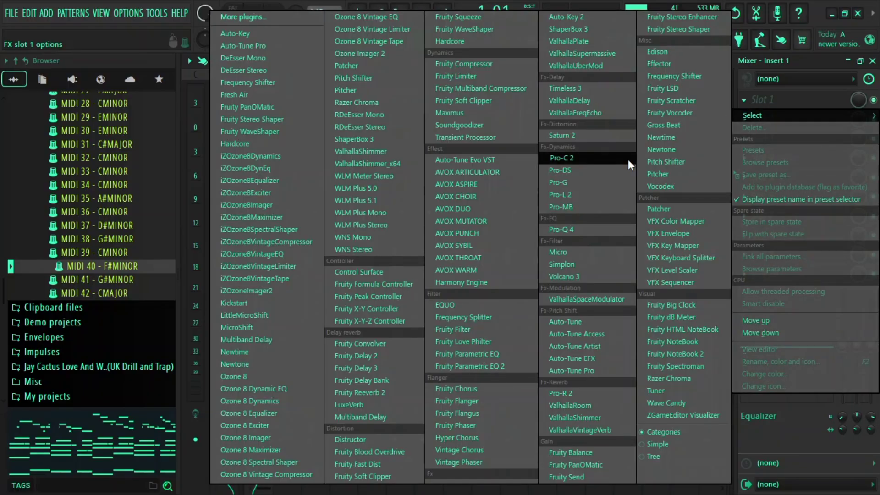
pyautogui.click(458, 369)
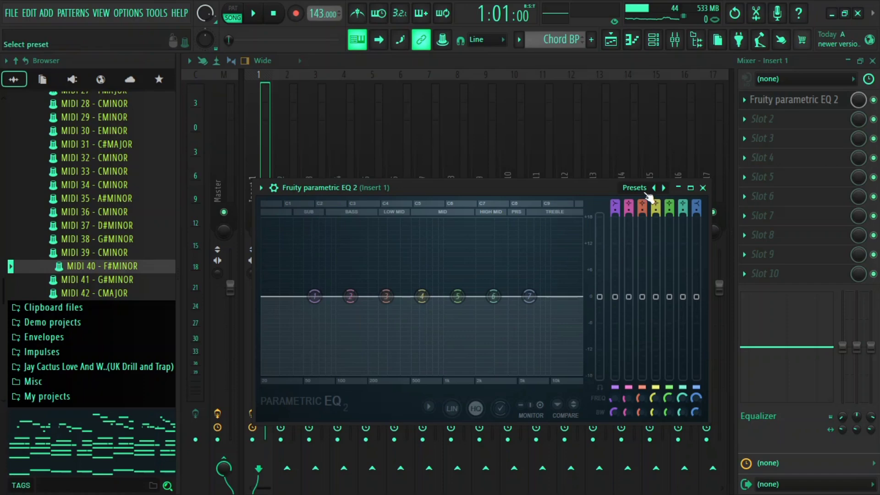
# - Apply the 40Hz + 18kHz cut preset to the EQ, raise its high-pass band to about 62 Hz and play the chords through it
pyautogui.click(648, 196)
pyautogui.click(684, 258)
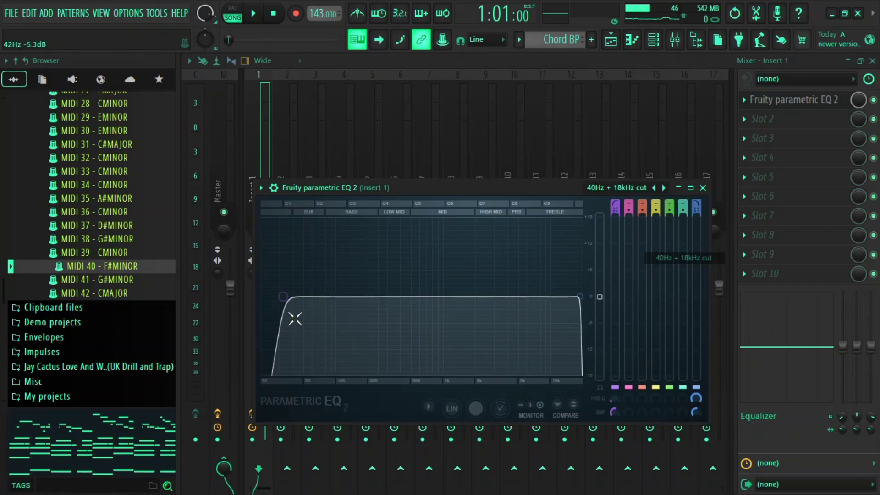
pyautogui.moveTo(288, 305); pyautogui.dragTo(316, 300)
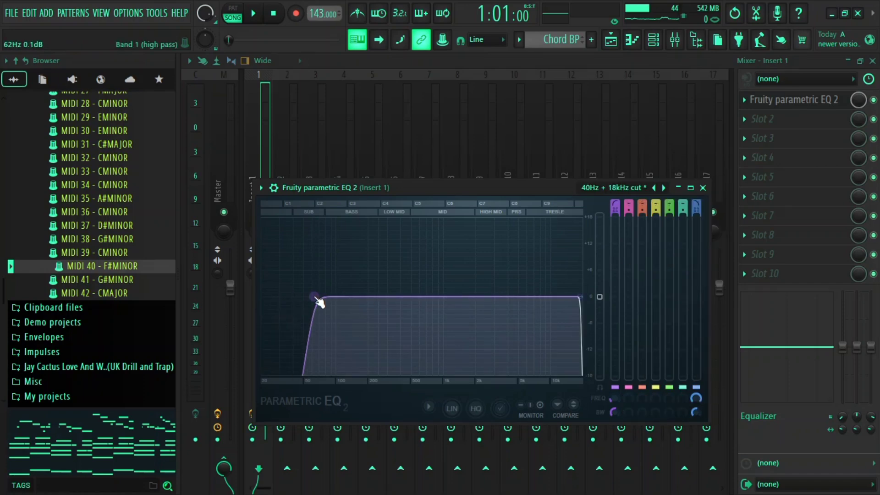
pyautogui.press('space')
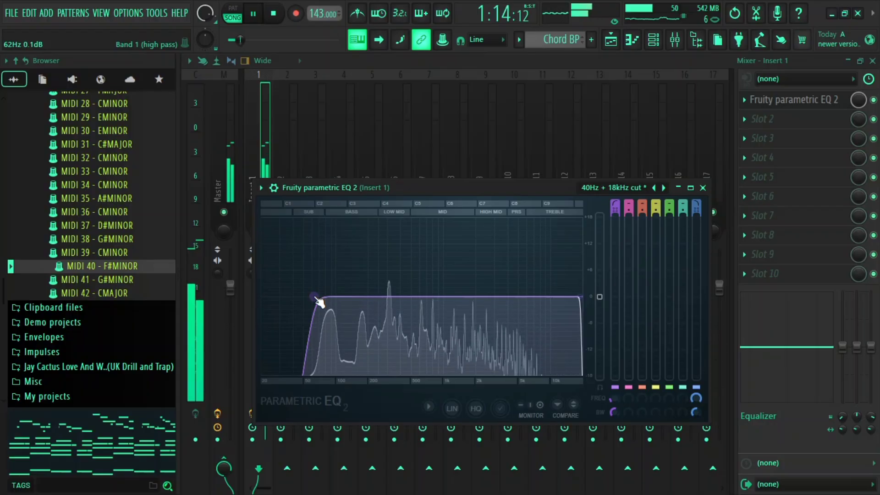
pyautogui.press('space')
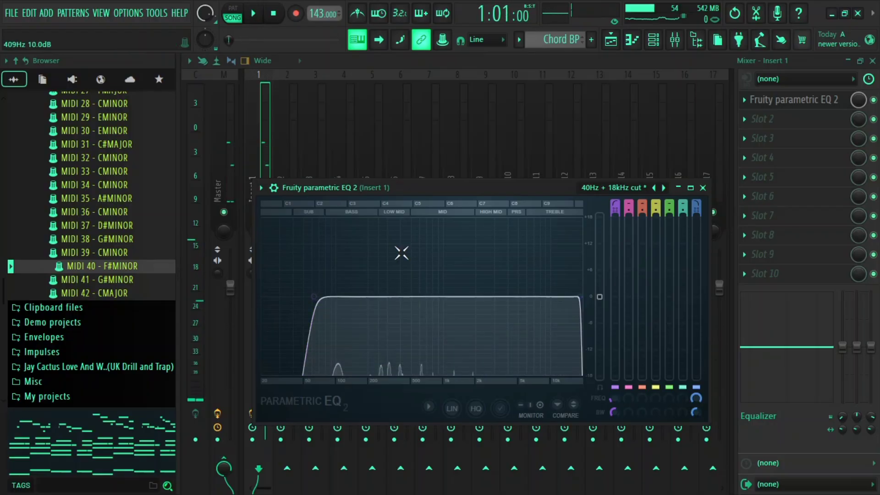
pyautogui.click(702, 188)
# - Add ValhallaVintageVerb to Insert 1's second slot with mix at 18.4 % and decay at 1.37 s, and play the result
pyautogui.click(743, 120)
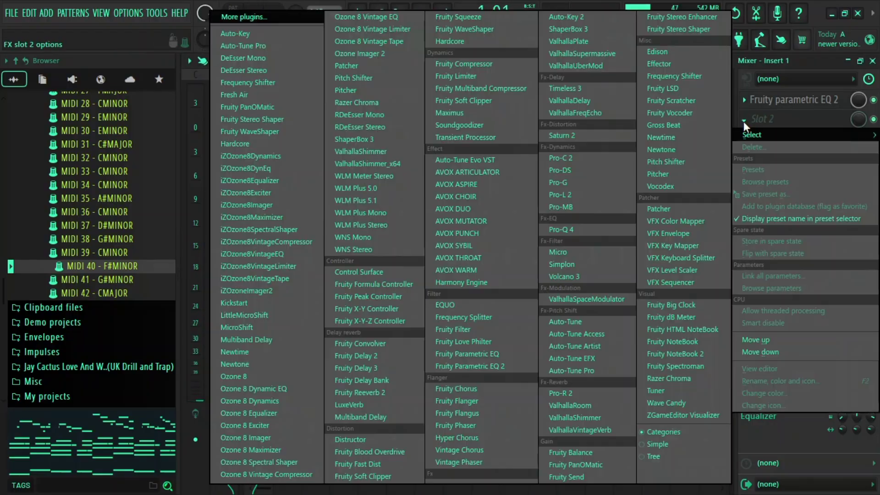
pyautogui.click(582, 428)
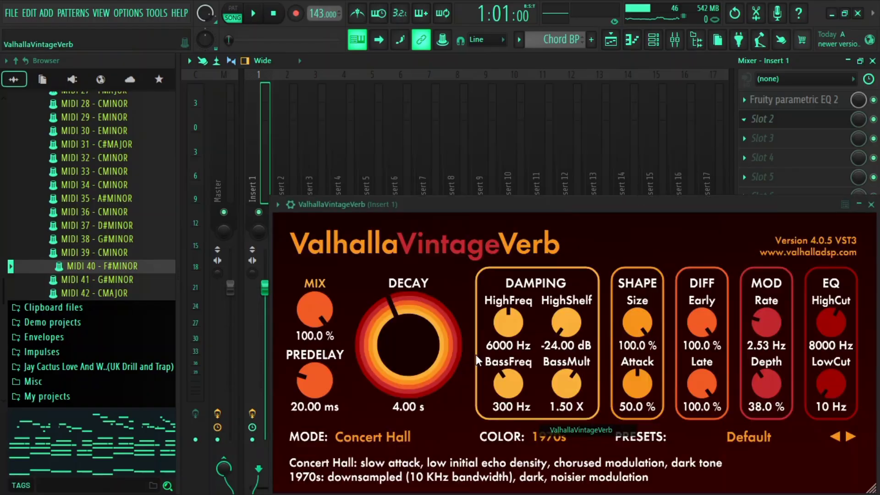
pyautogui.moveTo(414, 201); pyautogui.dragTo(361, 51)
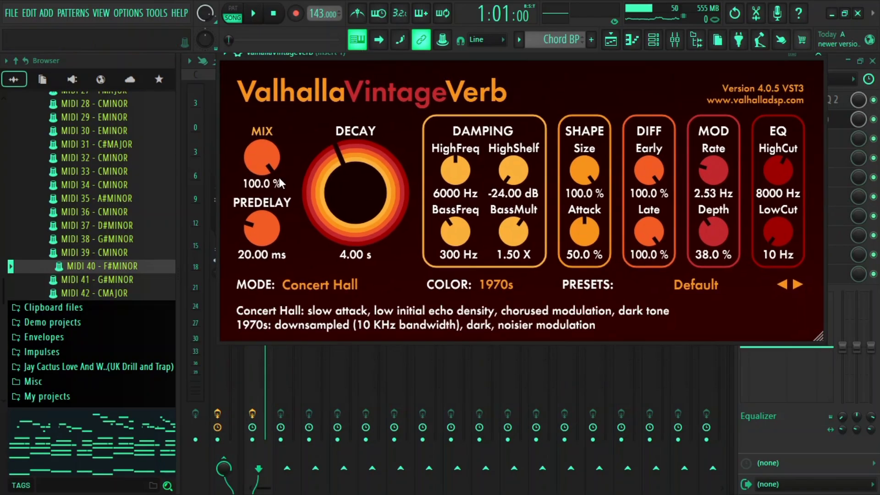
pyautogui.moveTo(271, 172); pyautogui.dragTo(304, 294)
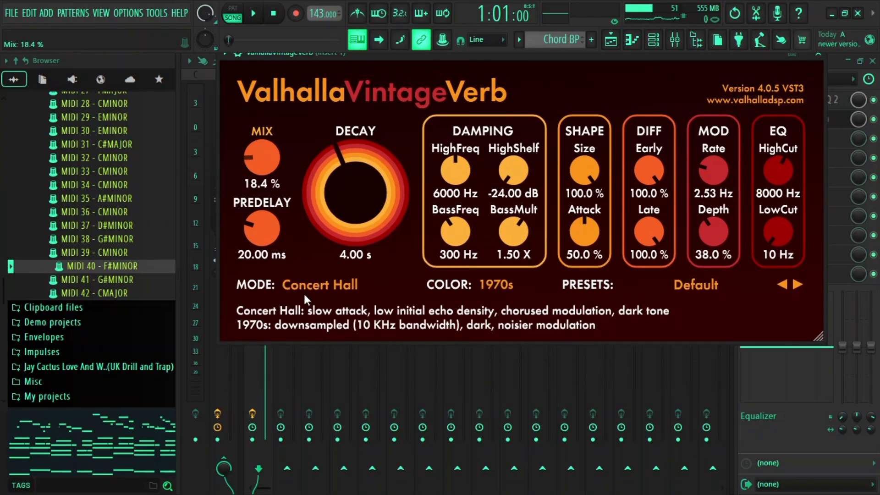
pyautogui.moveTo(333, 146); pyautogui.dragTo(327, 166)
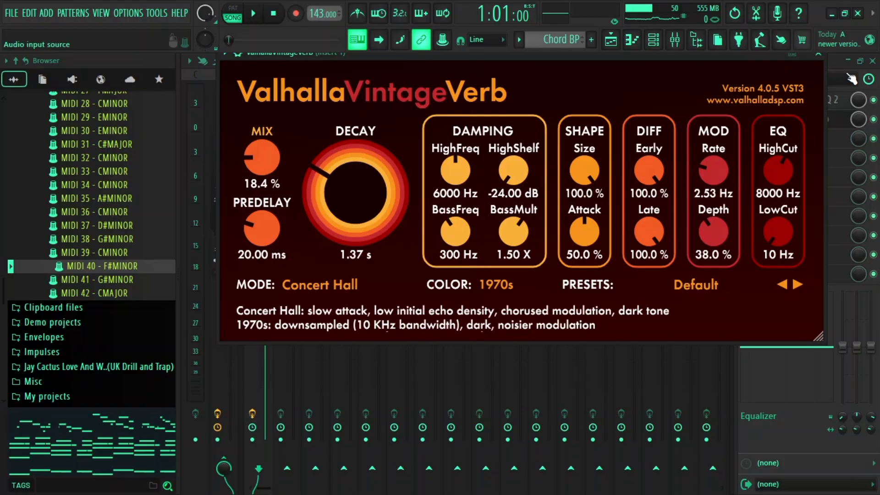
pyautogui.click(820, 56)
pyautogui.press('space')
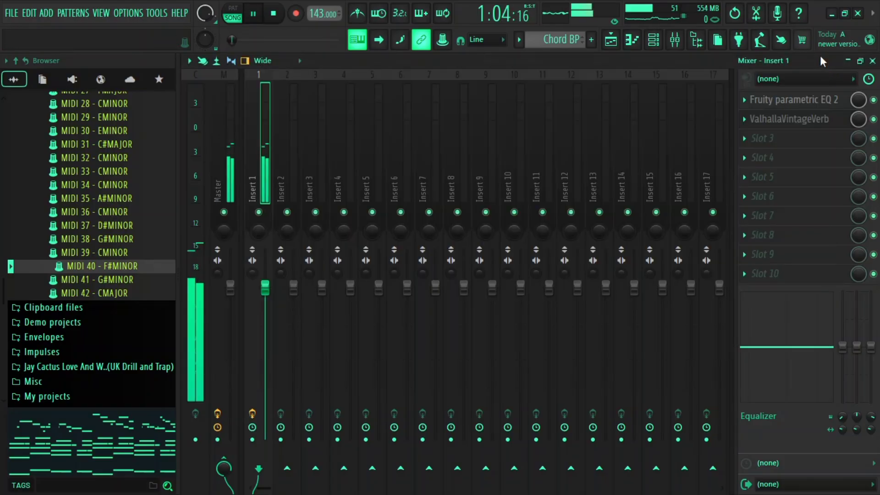
pyautogui.press('space')
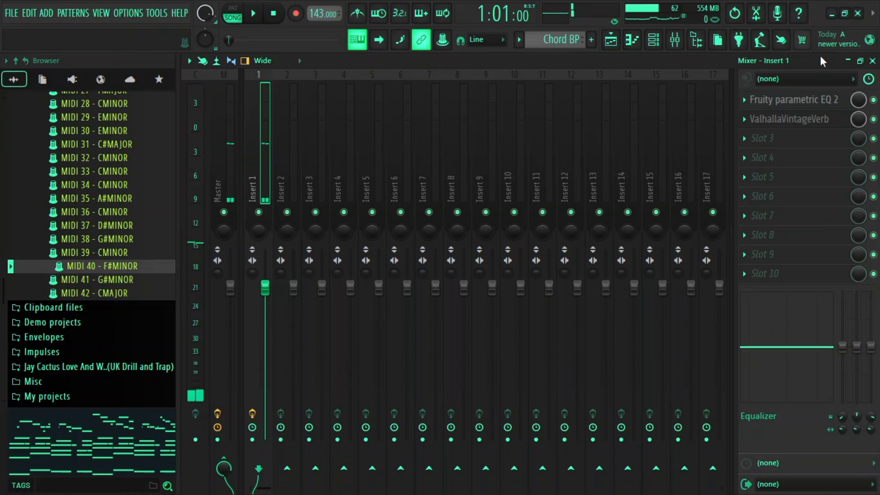
# - Add Hyper Chorus to Insert 1's third slot with its default settings and return to the playlist
pyautogui.click(749, 146)
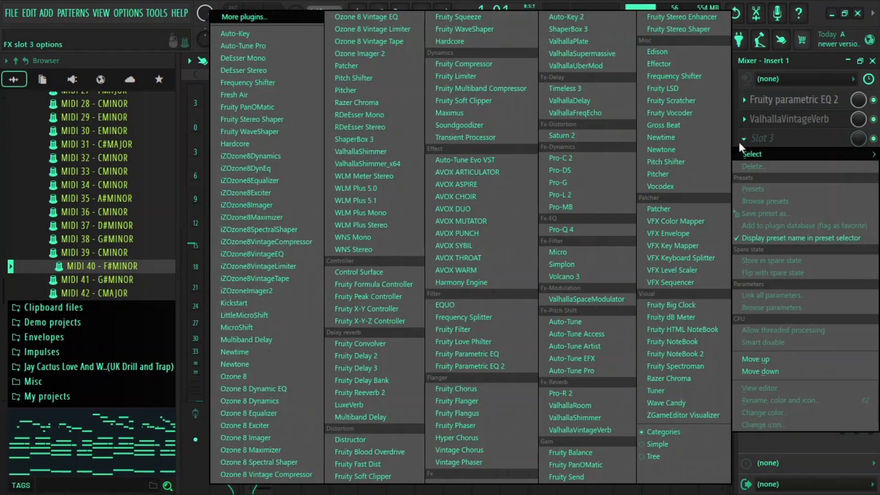
pyautogui.click(463, 438)
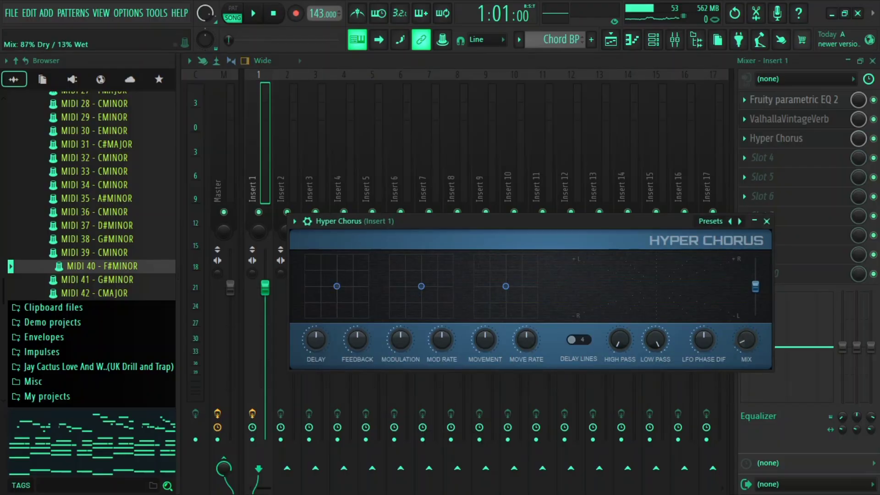
pyautogui.click(766, 221)
pyautogui.click(872, 61)
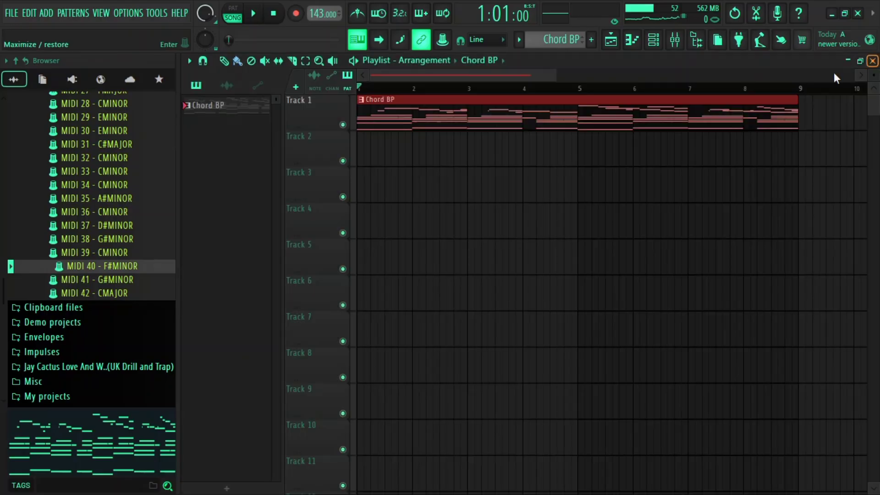
# - Consolidate Track 1 from the song start into a 16-bit stereo WAV, changing the tail option before rendering
pyautogui.rightClick(328, 108)
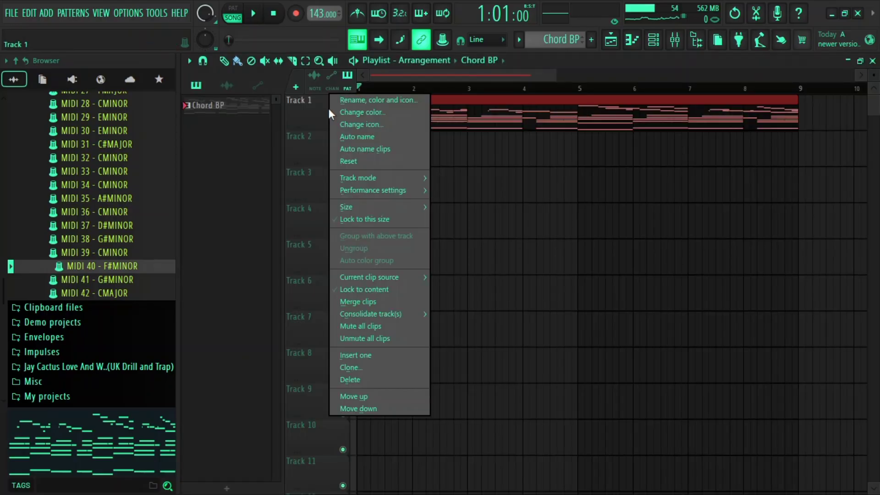
pyautogui.moveTo(391, 312)
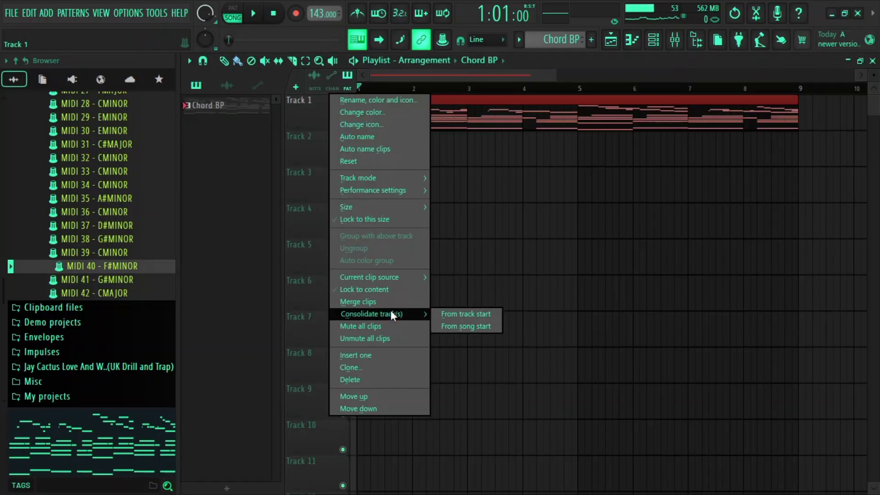
pyautogui.click(458, 327)
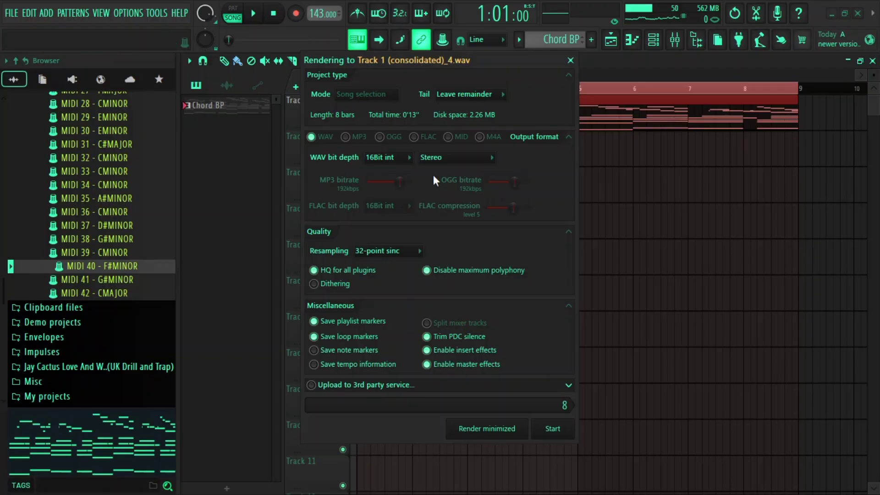
pyautogui.click(450, 95)
pyautogui.click(450, 105)
pyautogui.click(554, 429)
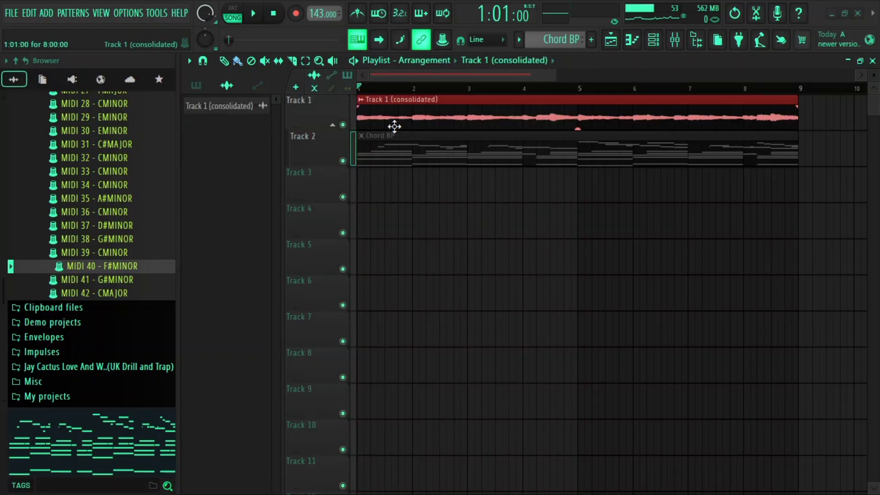
# - Check the muted Chord BP clip's options and play the consolidated audio clip on Track 1
pyautogui.rightClick(360, 142)
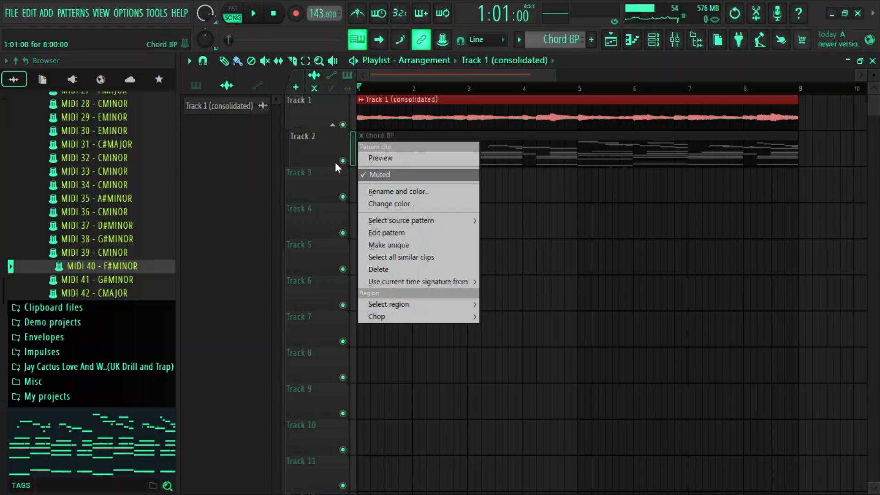
pyautogui.press('space')
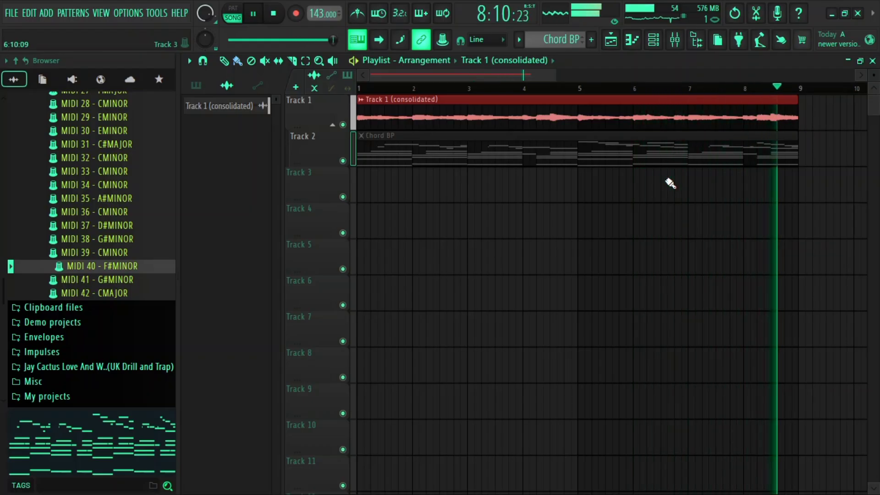
pyautogui.press('space')
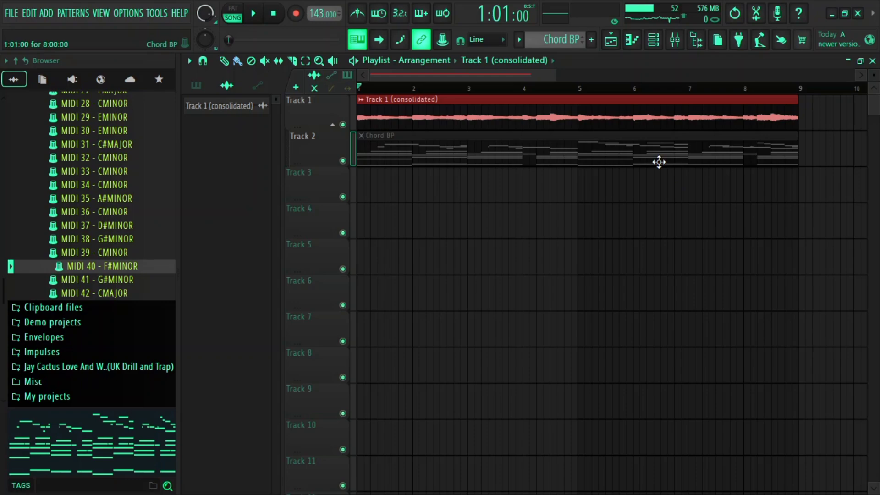
# - Disable Fruity Parametric EQ 2, ValhallaVintageVerb and Hyper Chorus on mixer Insert 1, and close the mixer
pyautogui.click(696, 39)
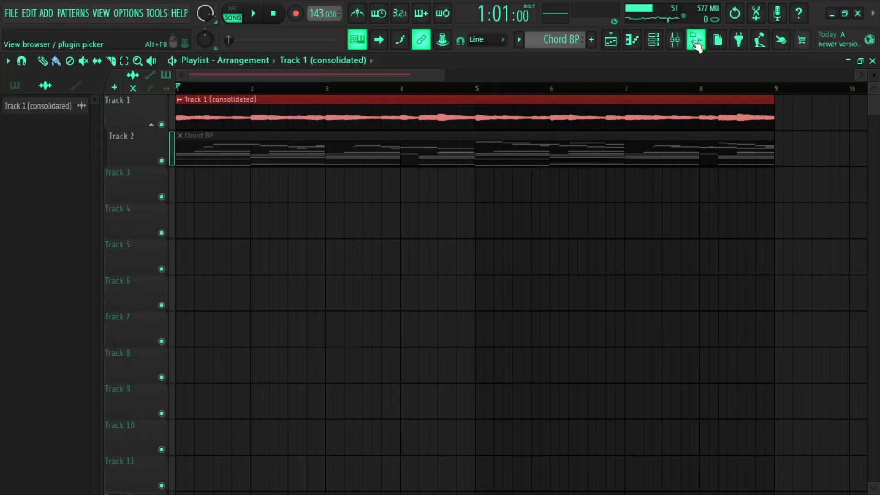
pyautogui.click(695, 40)
pyautogui.click(675, 40)
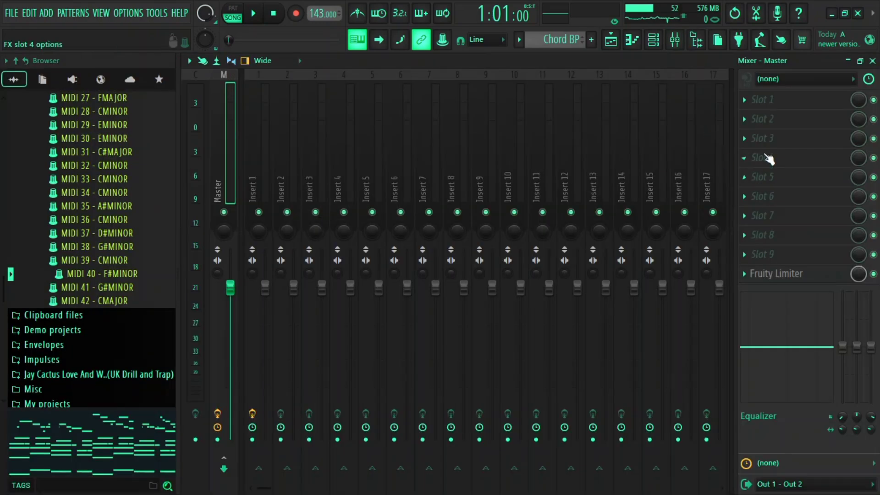
pyautogui.click(261, 189)
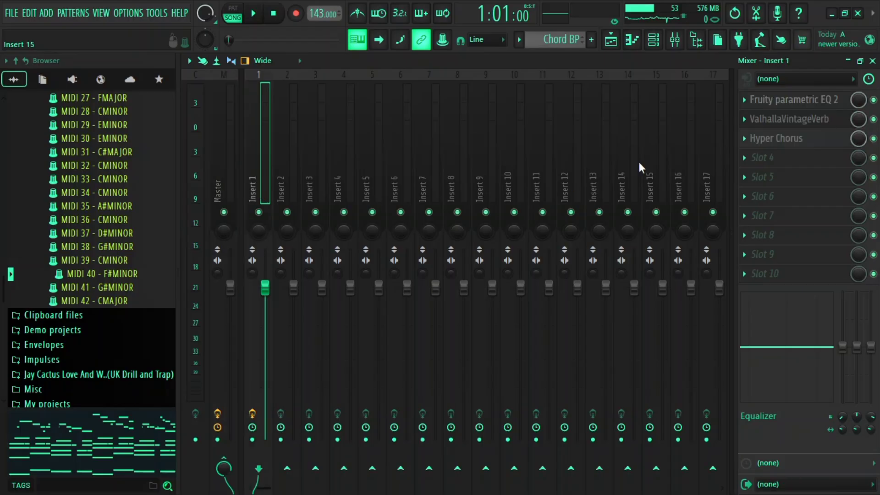
pyautogui.click(872, 138)
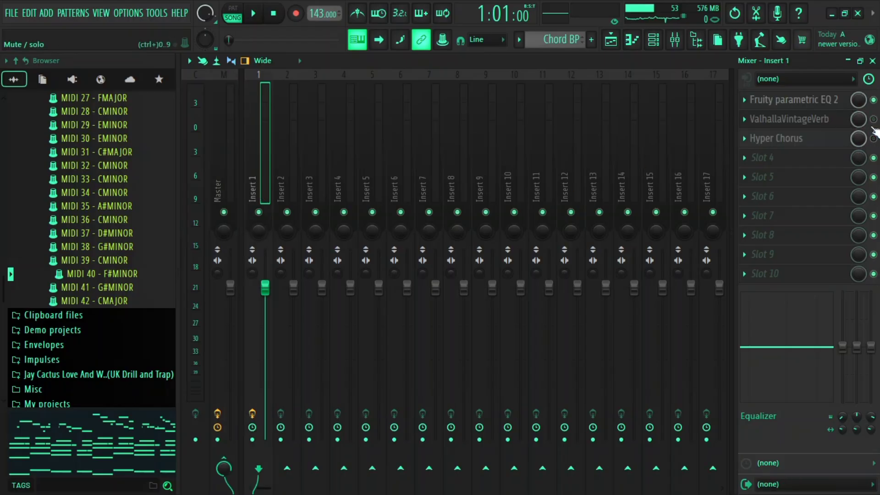
pyautogui.click(873, 100)
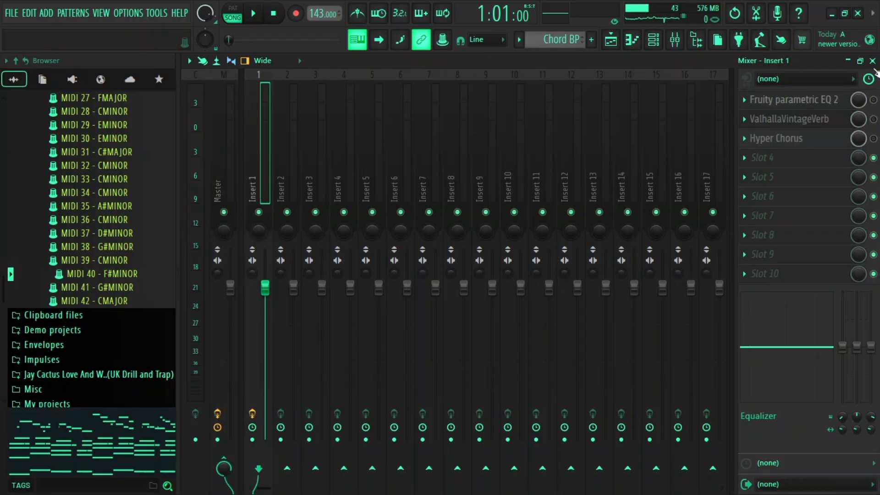
pyautogui.click(872, 61)
# - Select the Chord BP pattern and unmute its clip on Track 2 of the playlist
pyautogui.click(508, 158)
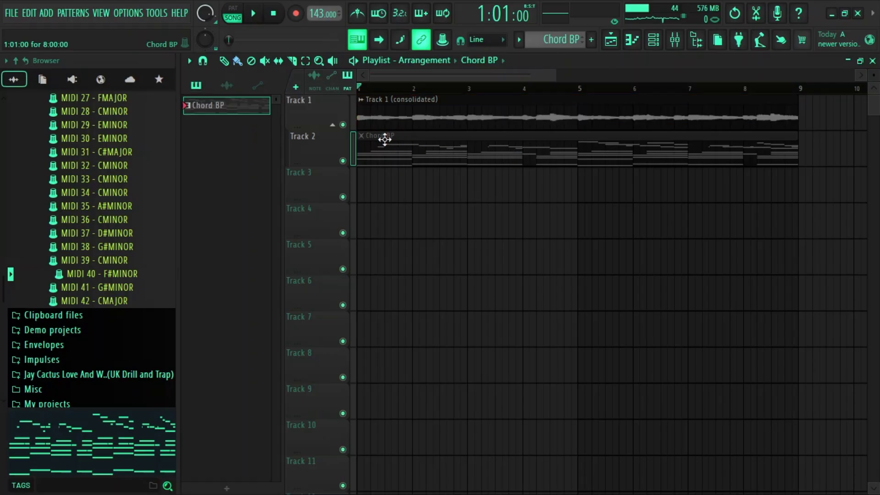
pyautogui.click(362, 138)
pyautogui.click(374, 174)
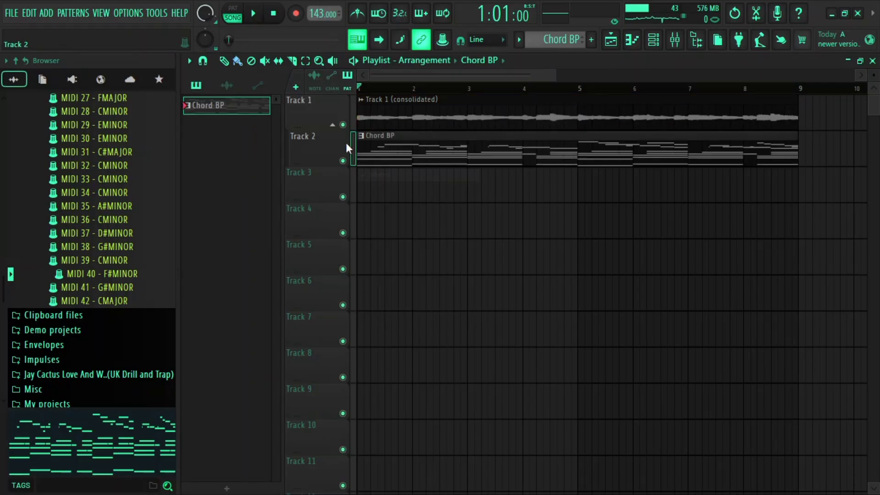
# - Show the unsorted channels, load the Angel Guitar program in TRITON Extreme, and audition it with the Chord BP pattern
pyautogui.click(654, 40)
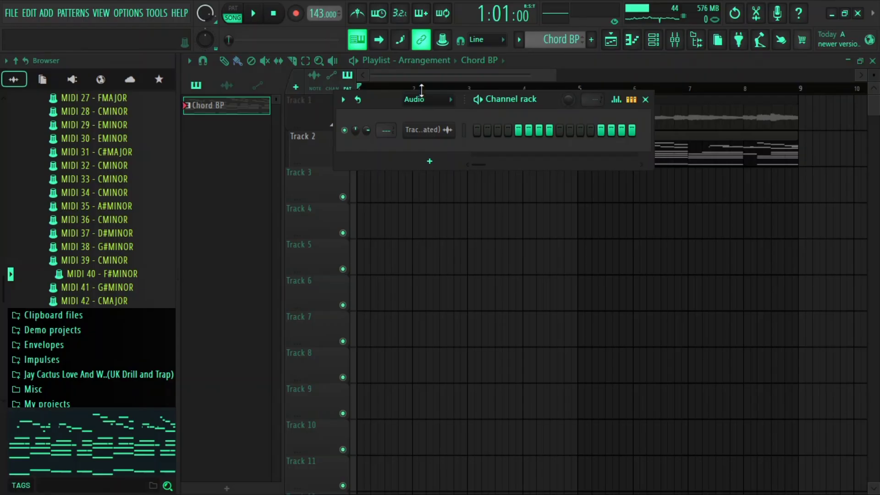
pyautogui.click(421, 99)
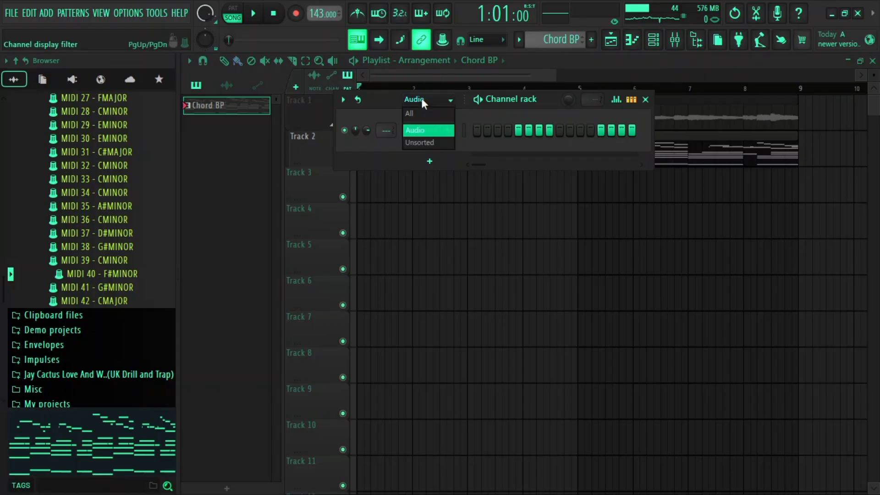
pyautogui.click(423, 142)
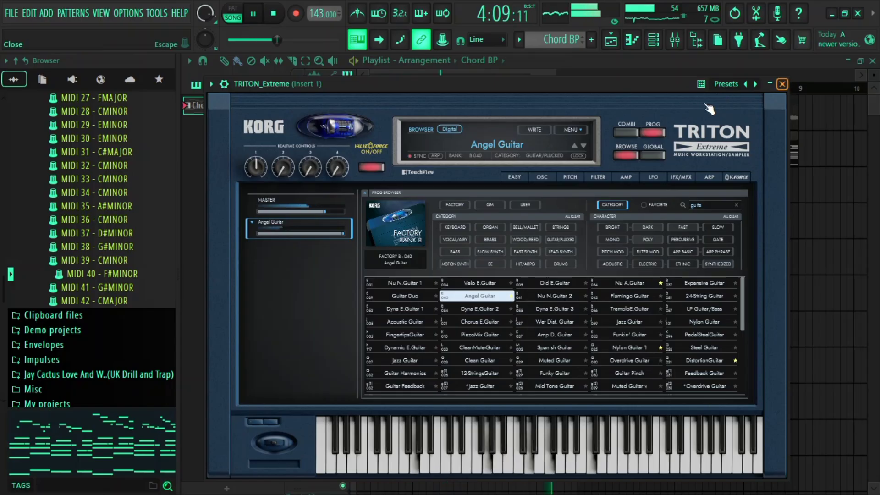
pyautogui.press('Escape')
pyautogui.press('space')
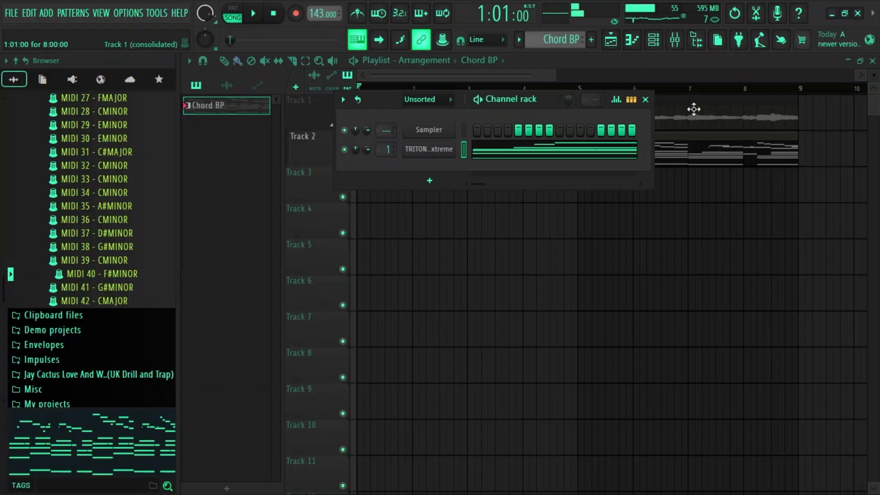
pyautogui.press('F6')
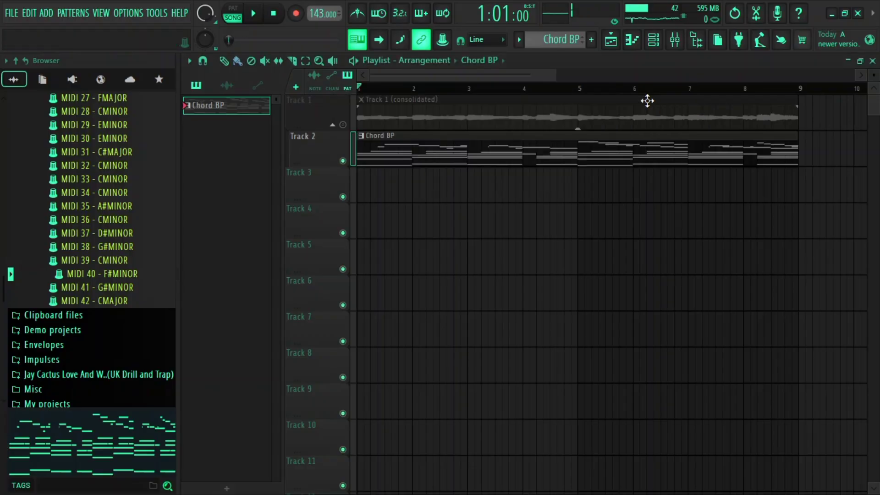
# - Consolidate Track 2 from the song start and play the resulting audio clip
pyautogui.rightClick(320, 146)
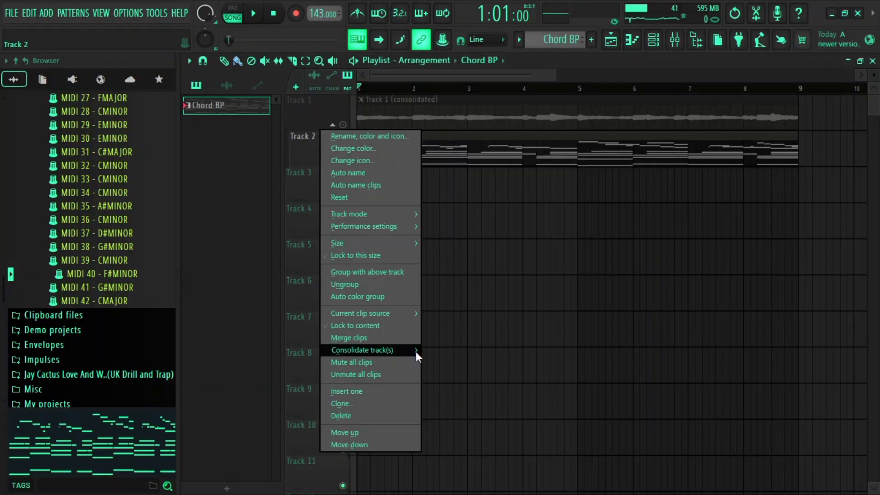
pyautogui.moveTo(416, 351)
pyautogui.click(451, 365)
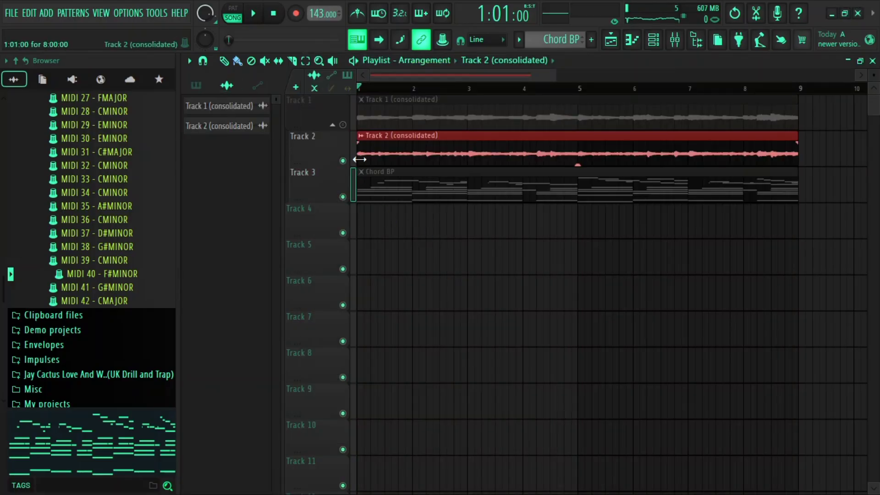
pyautogui.press('space')
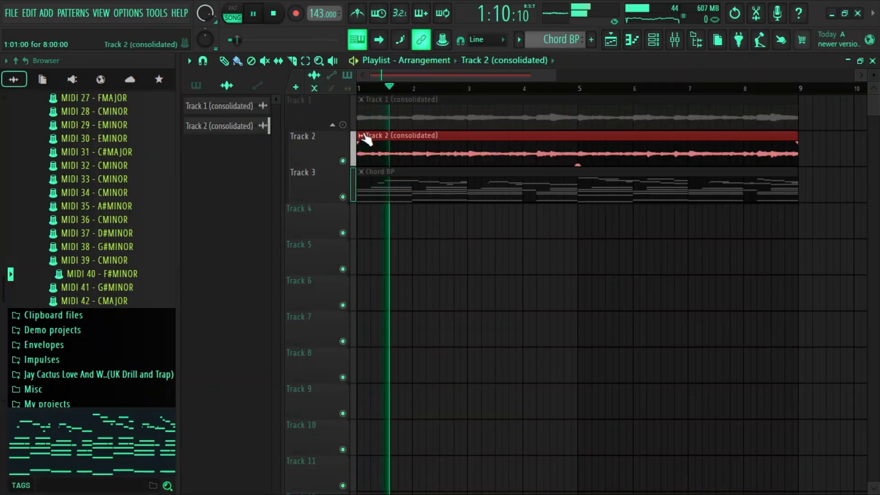
pyautogui.press('space')
# - List all channels, reopen TRITON Extreme, search its programs for "voca", and load and audition Vocal Harp
pyautogui.click(655, 45)
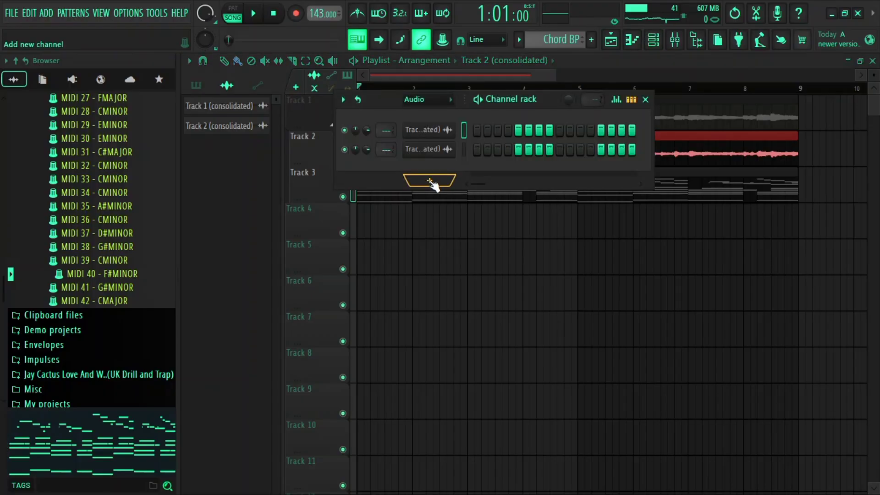
pyautogui.click(422, 98)
pyautogui.click(419, 113)
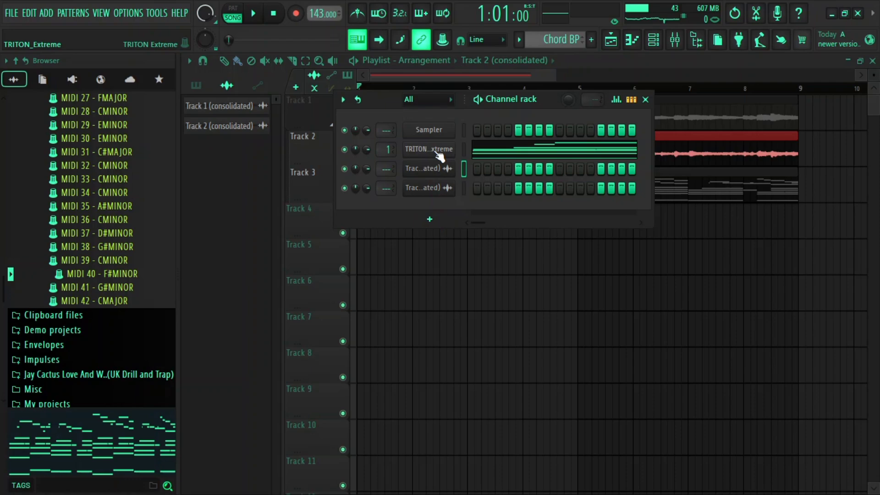
pyautogui.click(767, 40)
pyautogui.click(405, 149)
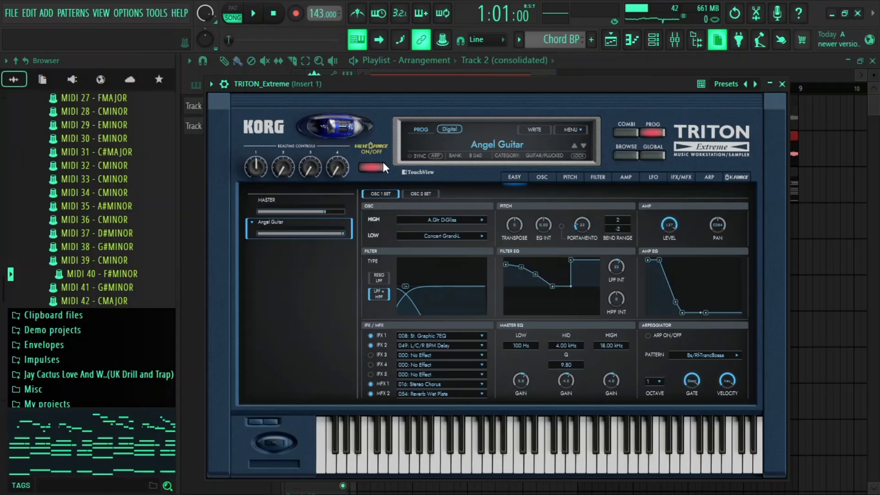
pyautogui.click(463, 144)
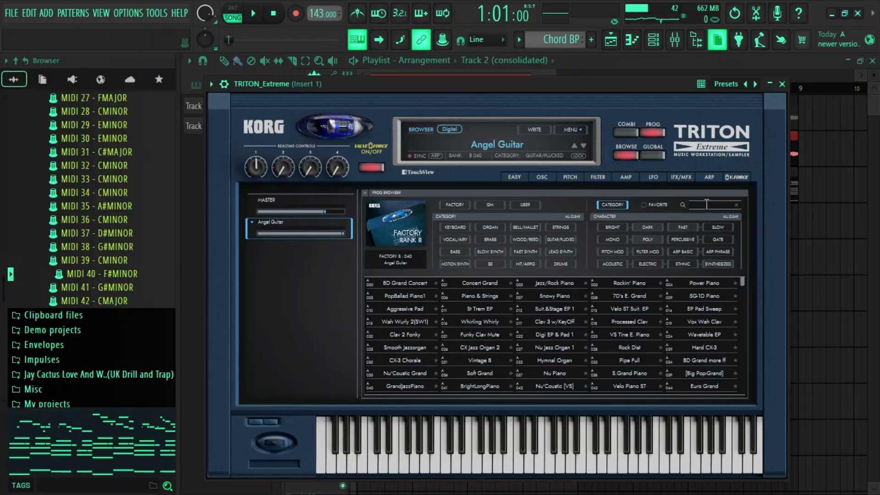
pyautogui.write('voca')
pyautogui.click(602, 284)
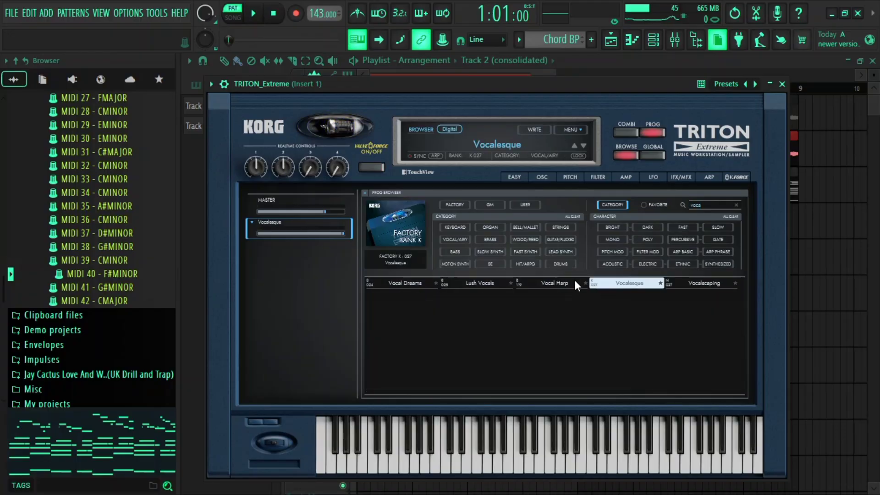
pyautogui.click(556, 283)
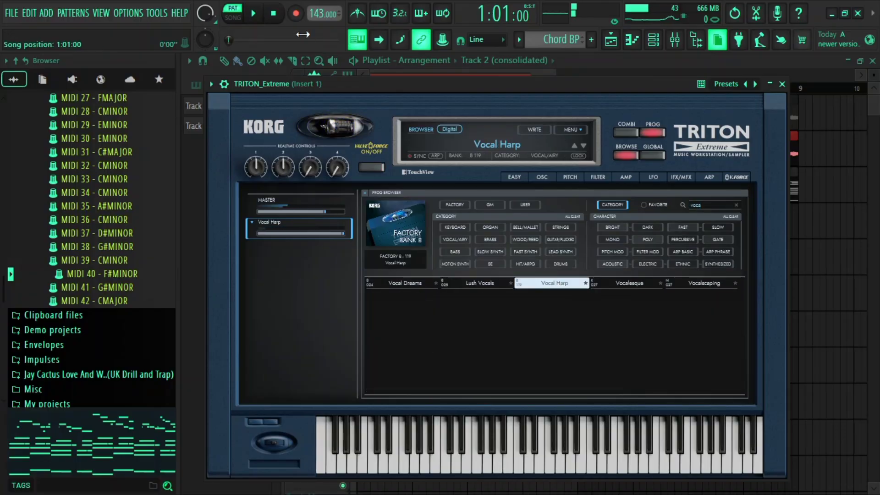
pyautogui.click(254, 16)
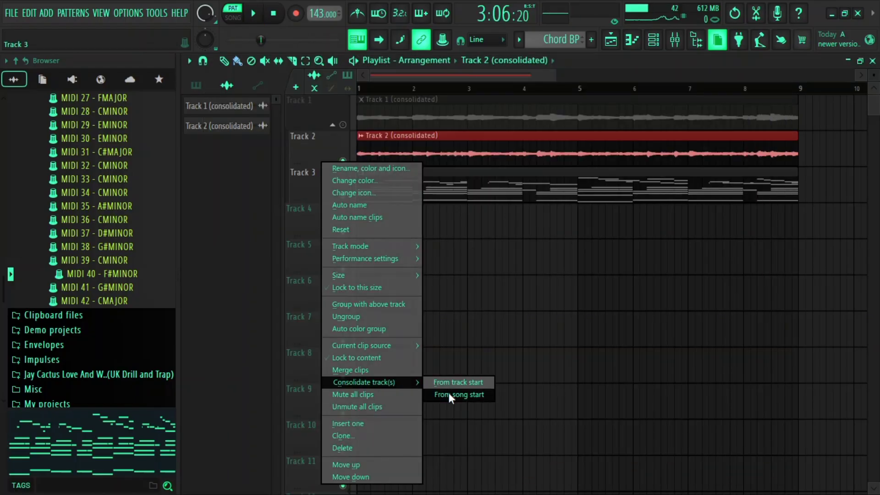
# - Consolidate Track 3 from the song start as a 16-bit stereo WAV with Cut remainder, and unmute the Chord BP clip on Track 4
pyautogui.click(448, 392)
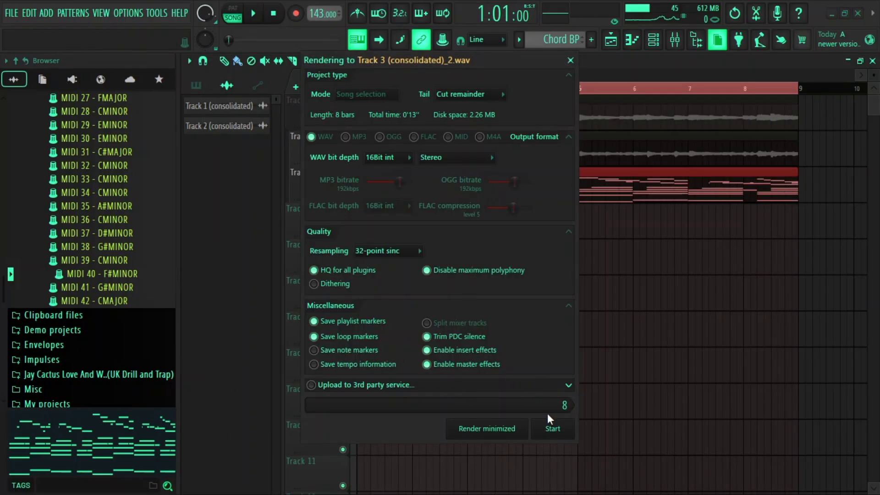
pyautogui.click(549, 426)
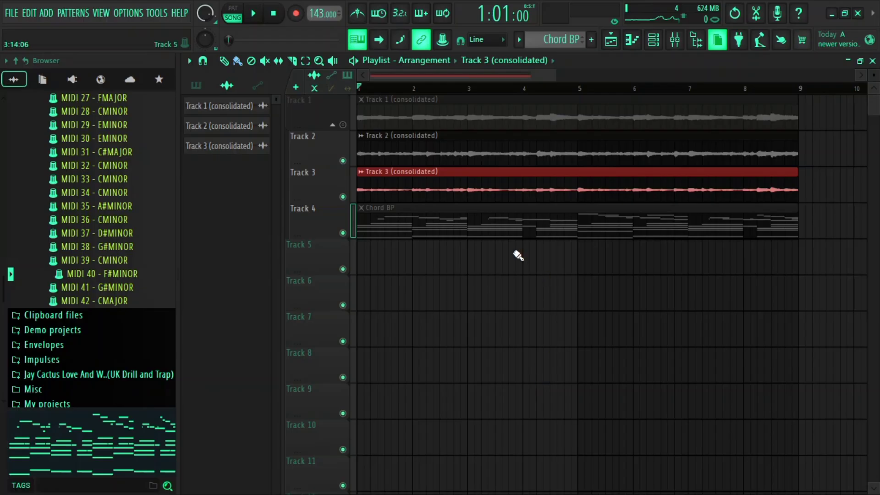
pyautogui.click(360, 209)
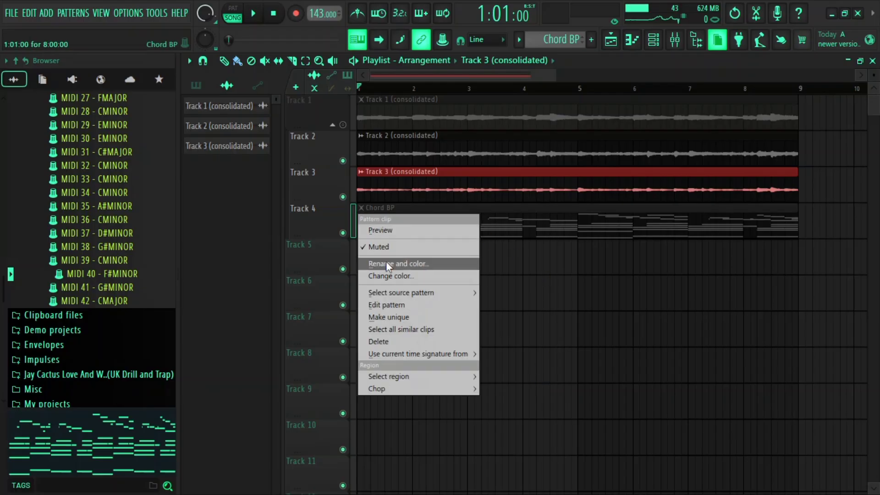
pyautogui.click(382, 245)
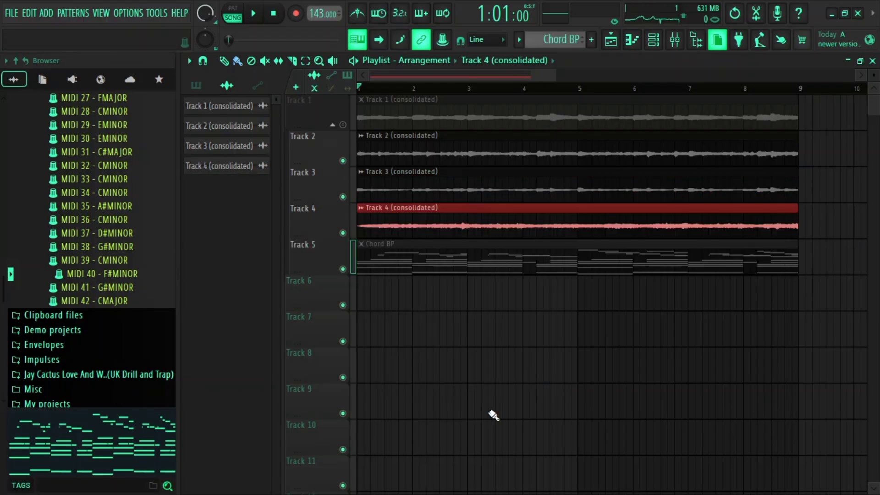
# - Unmute Track 1, mute Track 5, and play the four consolidated audio clips together
pyautogui.click(343, 124)
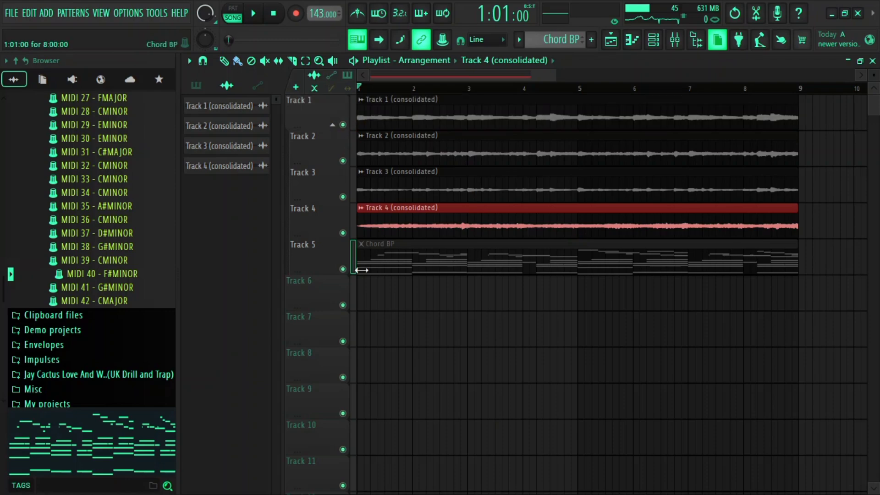
pyautogui.click(347, 273)
pyautogui.press('space')
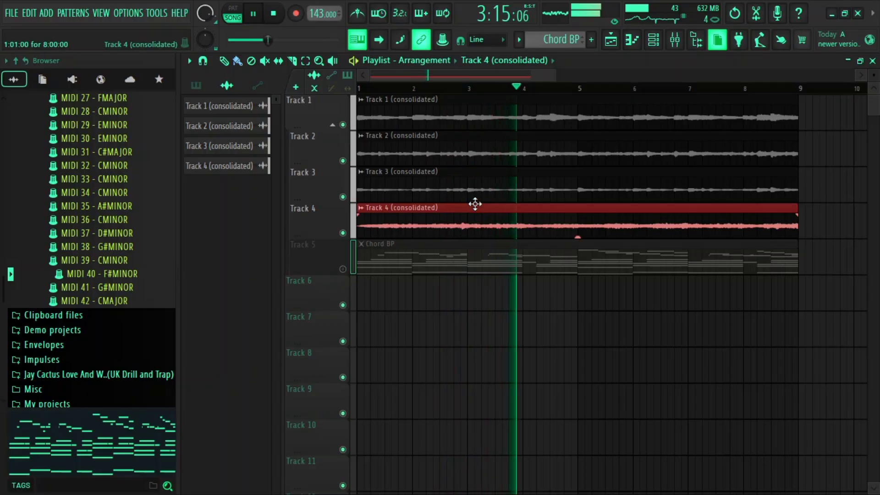
pyautogui.moveTo(555, 69); pyautogui.dragTo(833, 69)
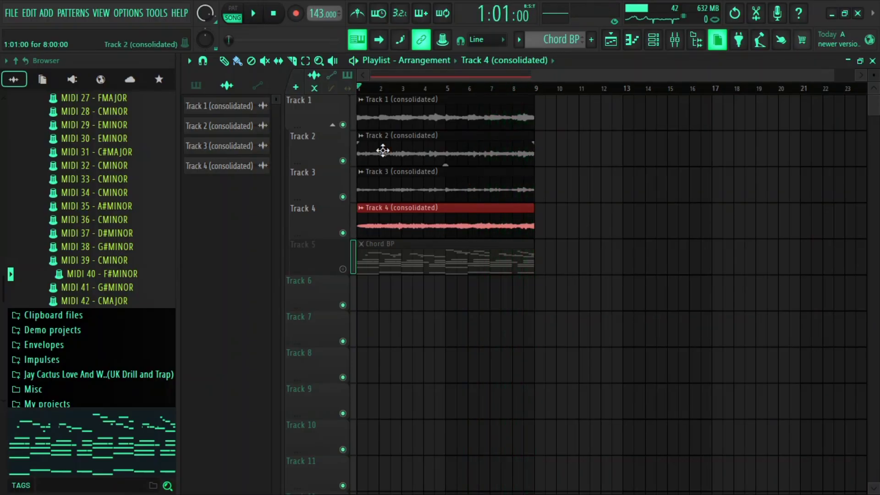
# - Rename the four consolidated clips chord, guitar, vocal harp and vocal, and route them to mixer tracks 2 to 5
pyautogui.rightClick(217, 108)
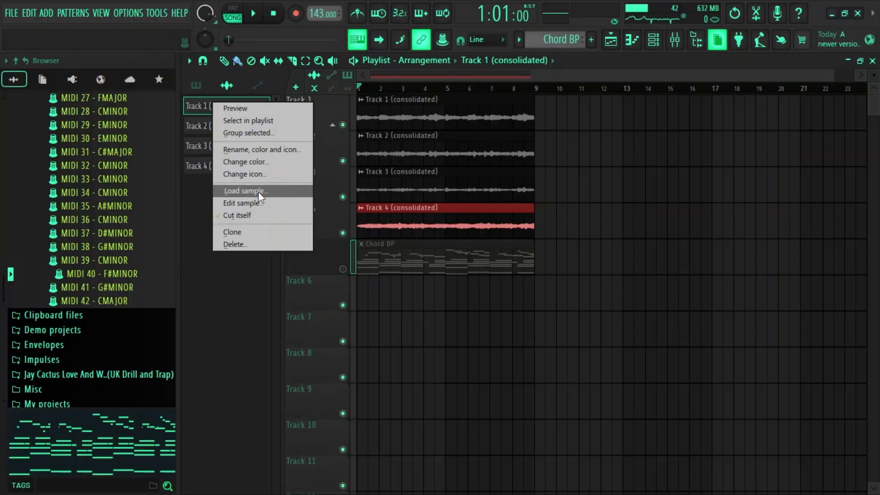
pyautogui.click(433, 111)
pyautogui.click(410, 140)
pyautogui.click(408, 117)
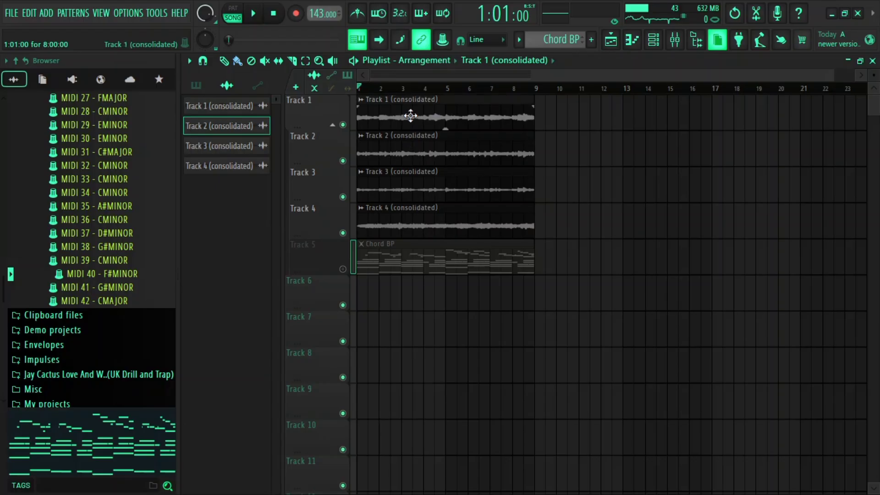
pyautogui.rightClick(252, 112)
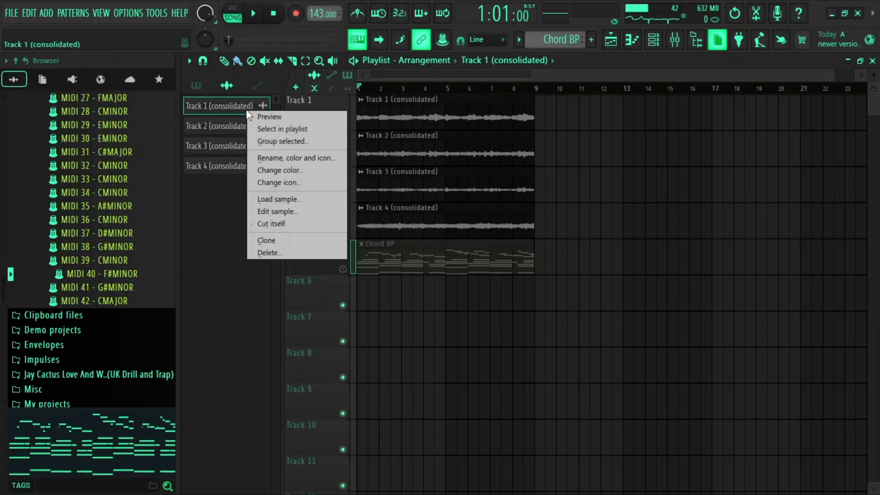
pyautogui.click(281, 158)
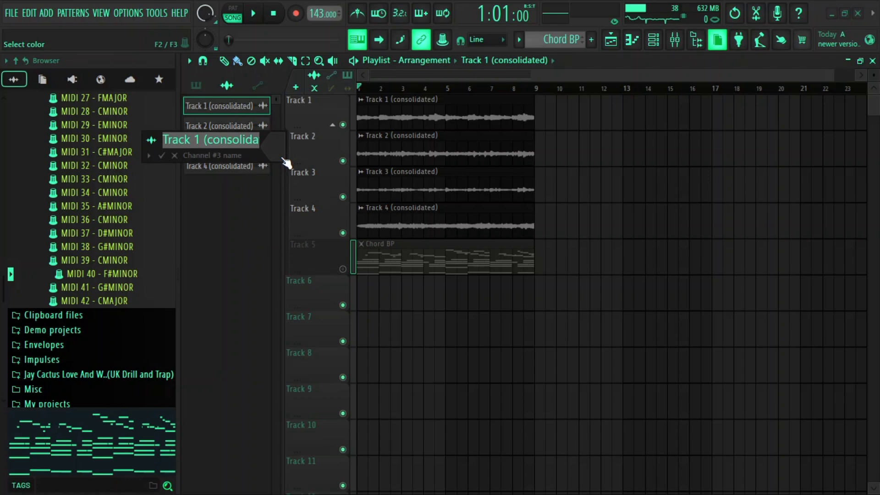
pyautogui.write('C')
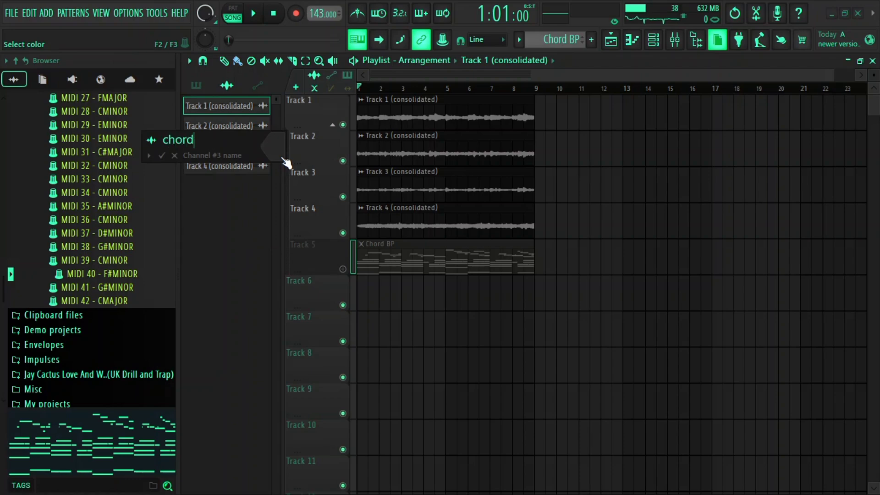
pyautogui.write('hord')
pyautogui.click(161, 156)
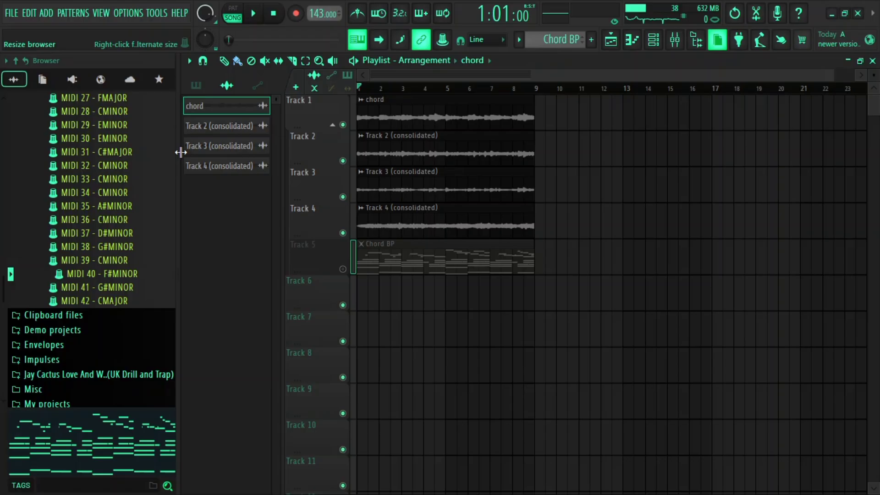
pyautogui.click(205, 131)
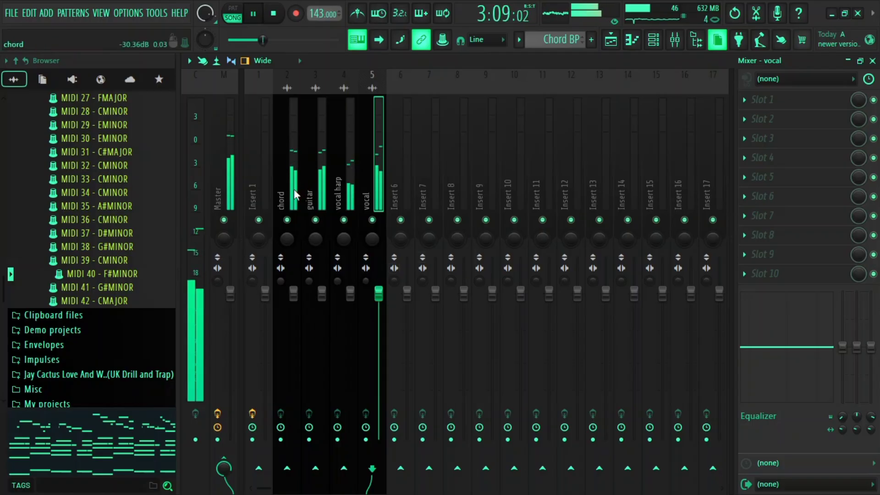
pyautogui.click(292, 188)
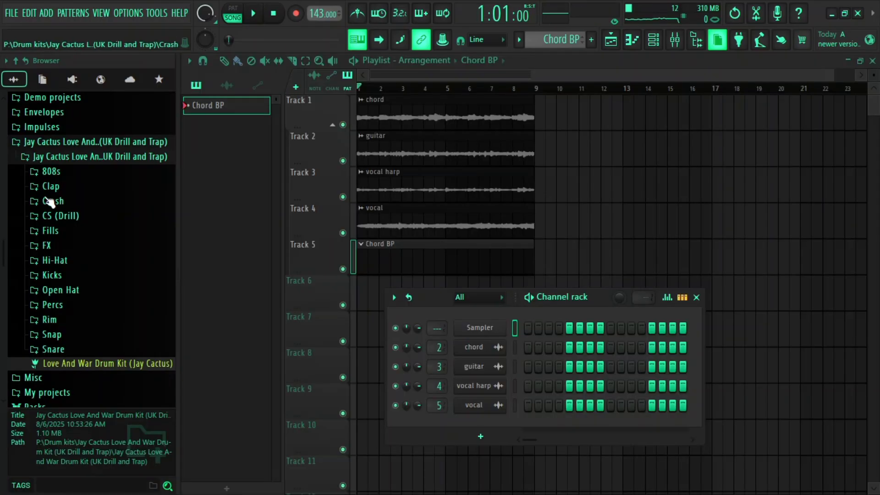
# - Audition the Fine CS and Hard CS samples in the Love And War drum kit's CS (Drill) folder
pyautogui.click(58, 213)
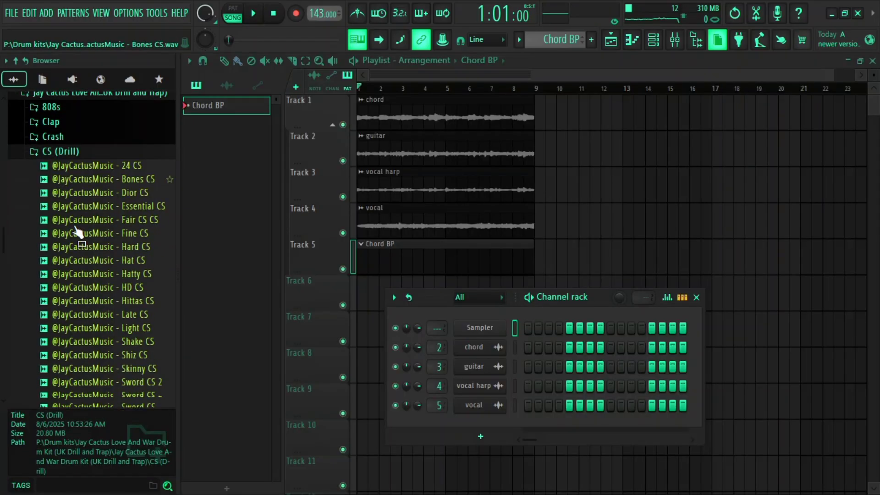
pyautogui.click(75, 226)
pyautogui.click(94, 212)
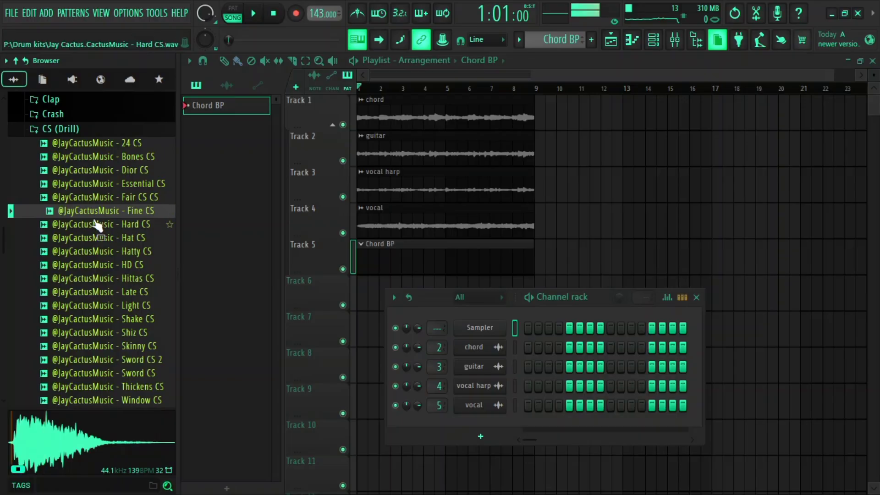
pyautogui.click(94, 224)
pyautogui.click(93, 212)
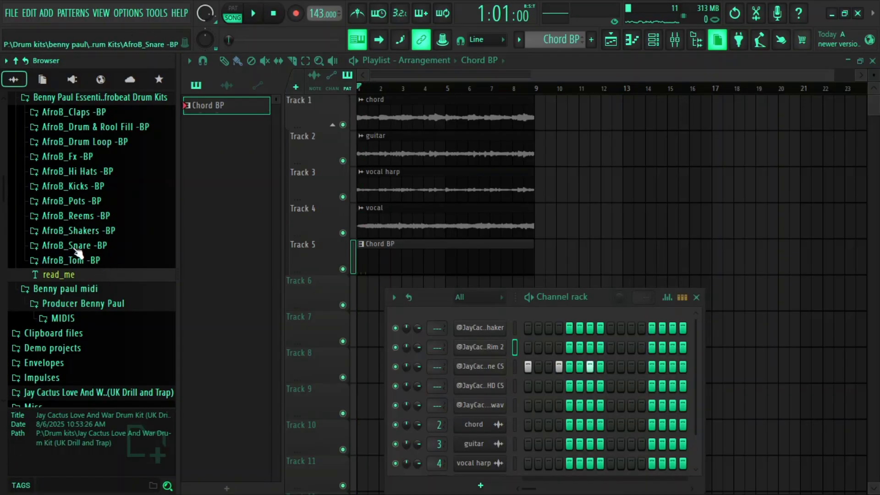
# - Audition the samples in the AfroB_Tom -BP folder, from 1 Tom down to Tom Pot
pyautogui.click(82, 260)
pyautogui.click(85, 275)
pyautogui.click(90, 289)
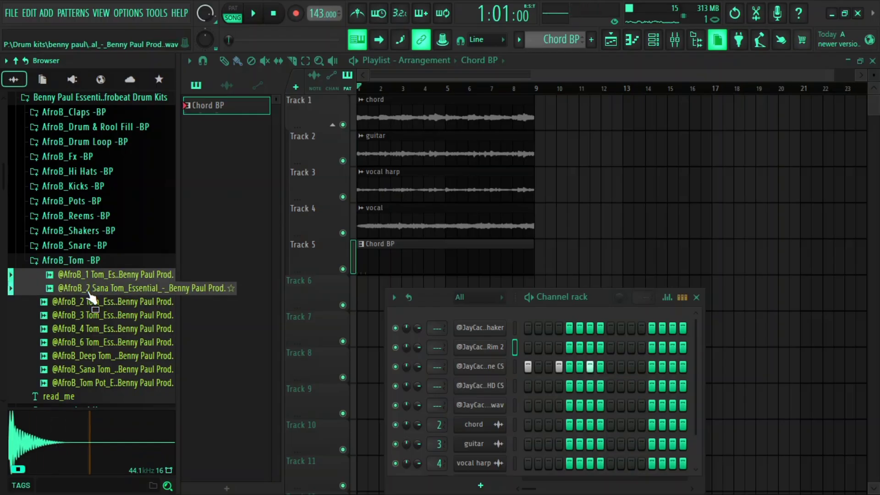
pyautogui.click(91, 301)
pyautogui.click(92, 315)
pyautogui.click(93, 328)
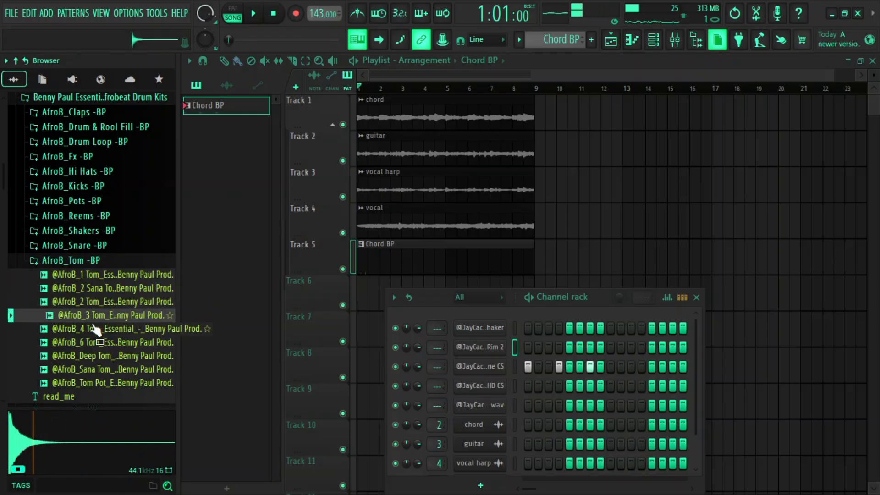
pyautogui.click(94, 342)
pyautogui.click(96, 355)
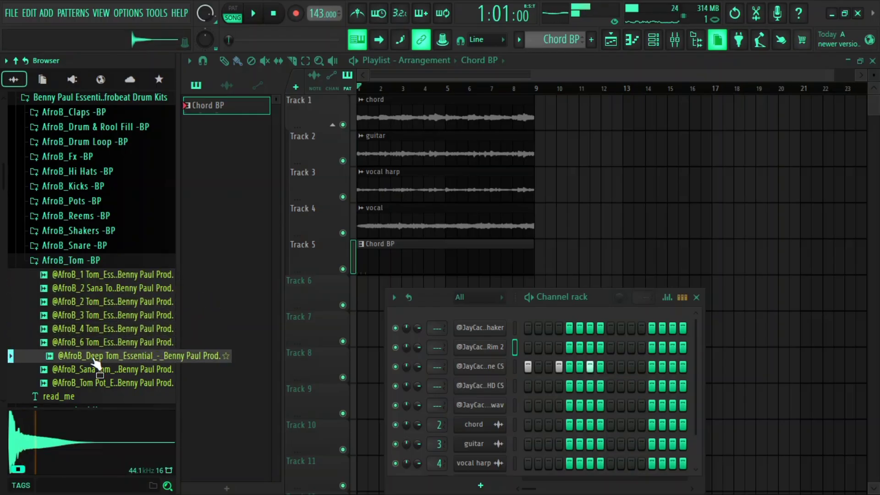
pyautogui.click(98, 369)
pyautogui.click(98, 384)
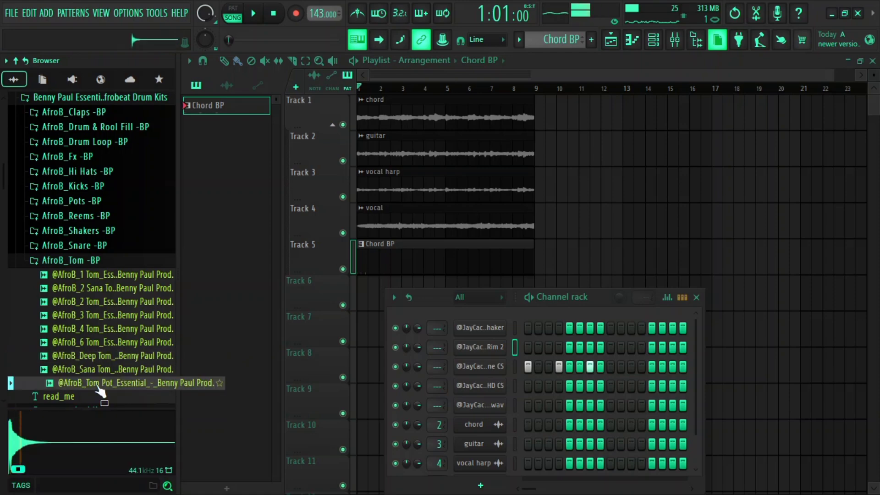
# - Replace the Rim 2 sample with AfroB_Tom Pot during playback and add its hits on steps 12 and 15 of bar 2
pyautogui.press('space')
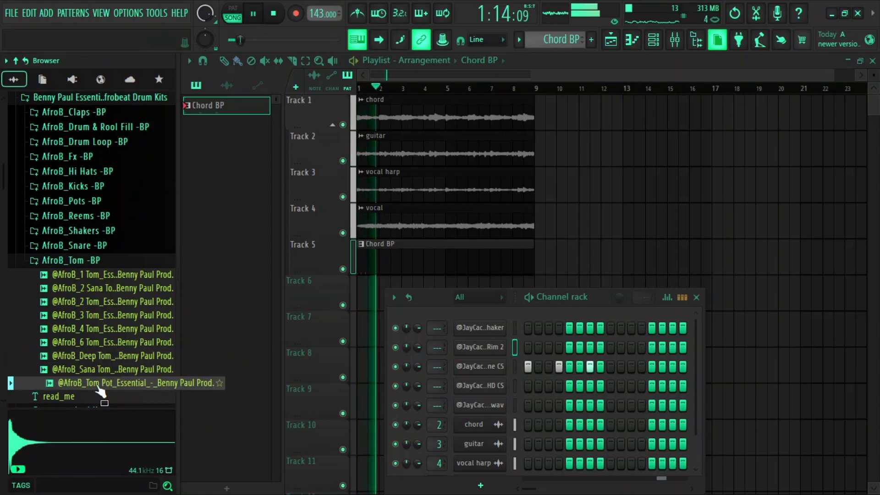
pyautogui.press('space')
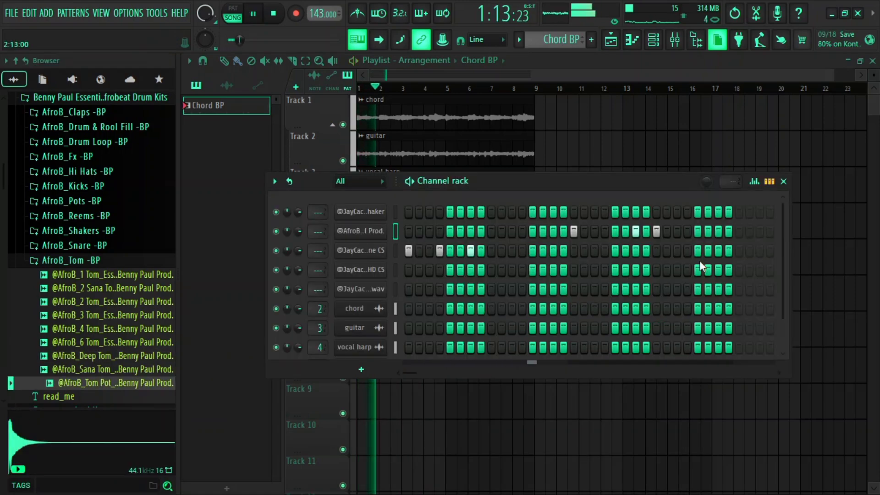
pyautogui.click(687, 231)
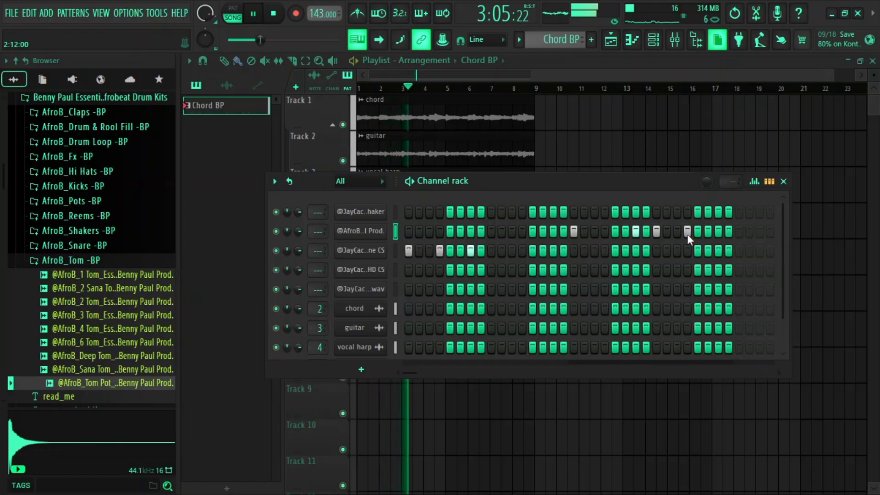
pyautogui.click(718, 232)
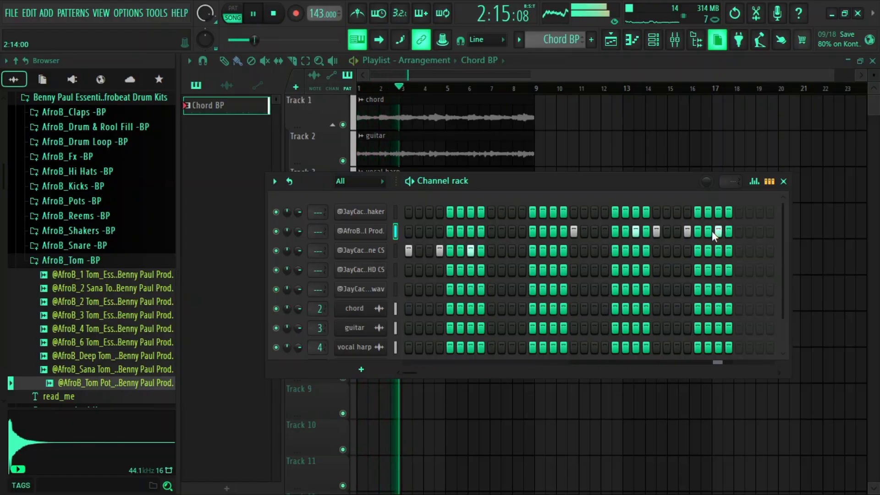
# - Add shaker hits on steps 1, 7 and 9 of bar 1 and play the drum pattern with the song
pyautogui.press('space')
pyautogui.press('space')
pyautogui.press('space')
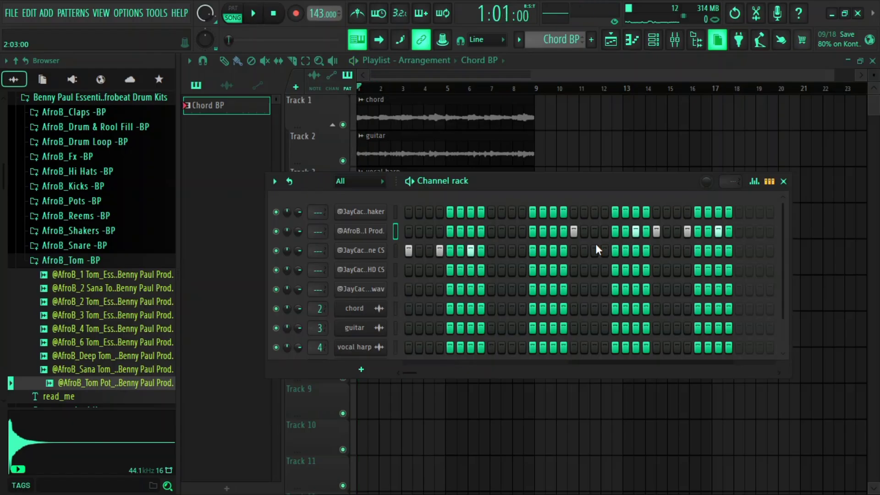
pyautogui.press('space')
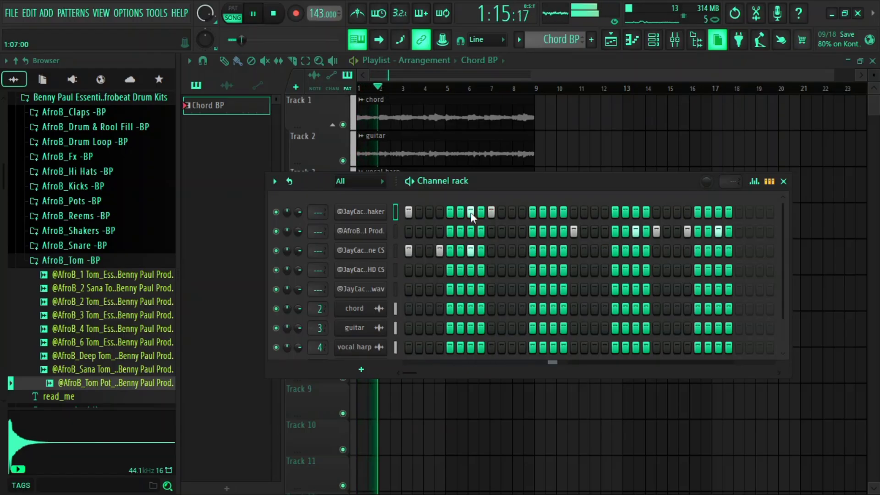
pyautogui.press('space')
pyautogui.press('space')
# - Open the Go-To Clap channel in the piano roll and add a C5 hit at 6:12
pyautogui.rightClick(359, 289)
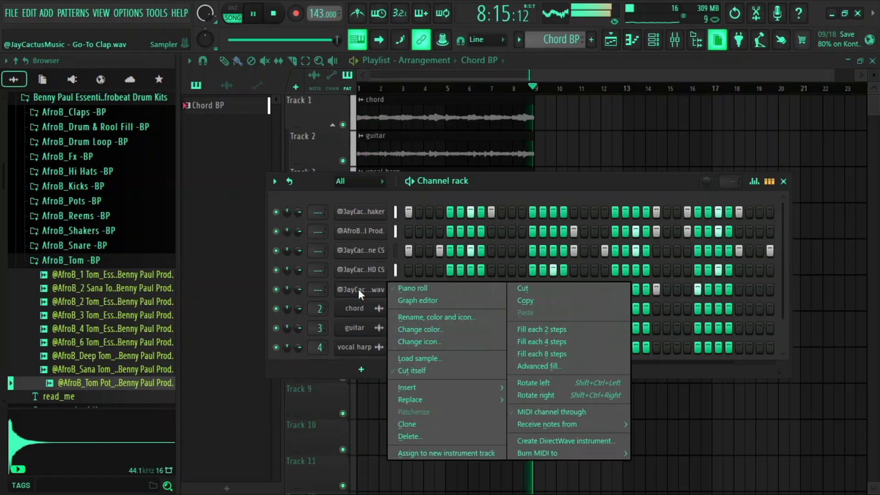
pyautogui.click(407, 292)
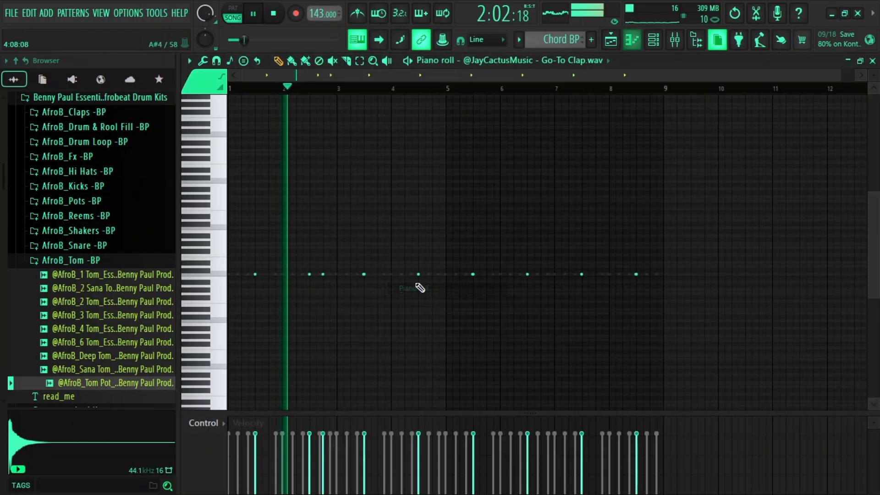
pyautogui.moveTo(840, 73); pyautogui.dragTo(490, 101)
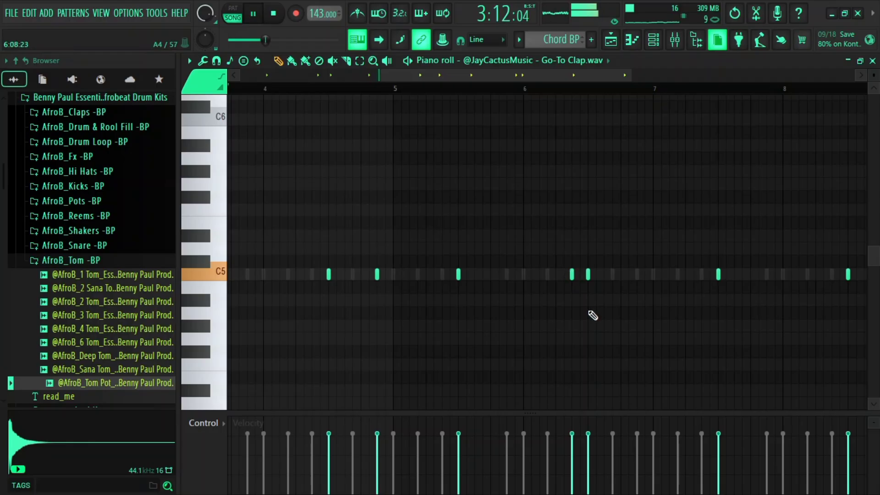
pyautogui.click(611, 274)
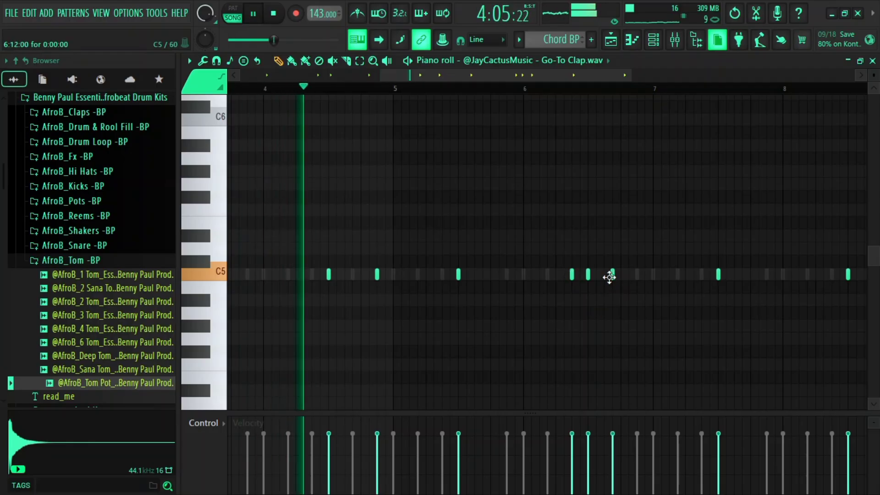
# - Lower the velocities of the first and third clap hits in bar 6
pyautogui.click(572, 451)
pyautogui.click(612, 469)
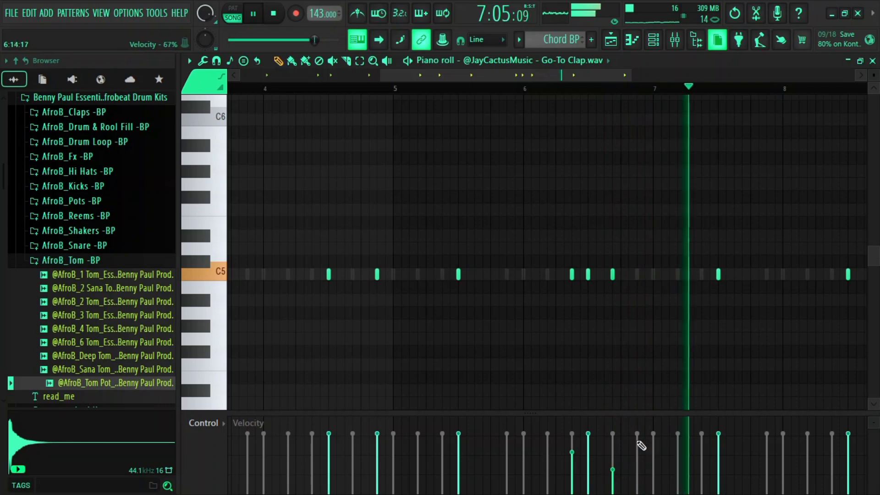
pyautogui.click(612, 457)
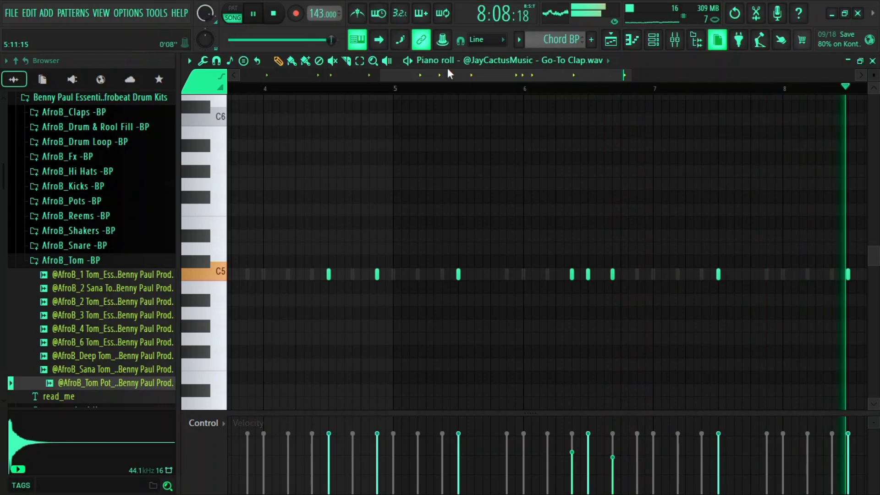
# - Add two more C5 clap hits, one just before bar 7 and one at its start
pyautogui.moveTo(441, 71); pyautogui.dragTo(519, 76)
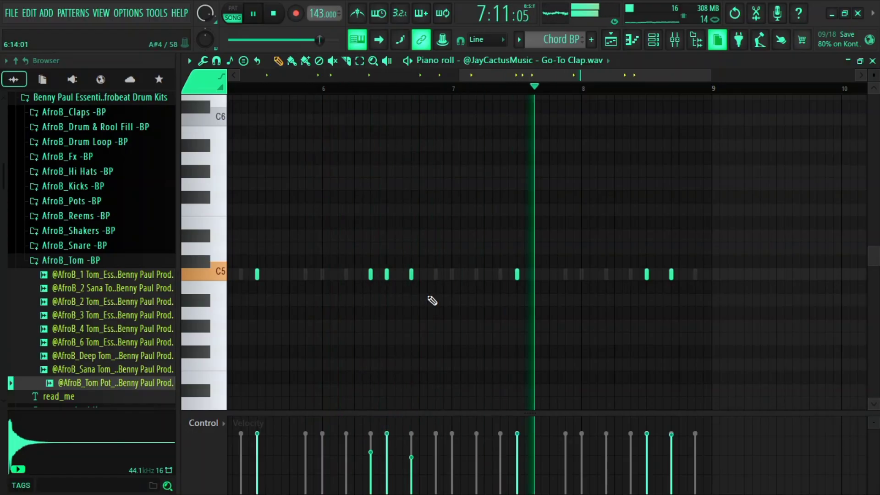
pyautogui.click(435, 280)
pyautogui.click(451, 279)
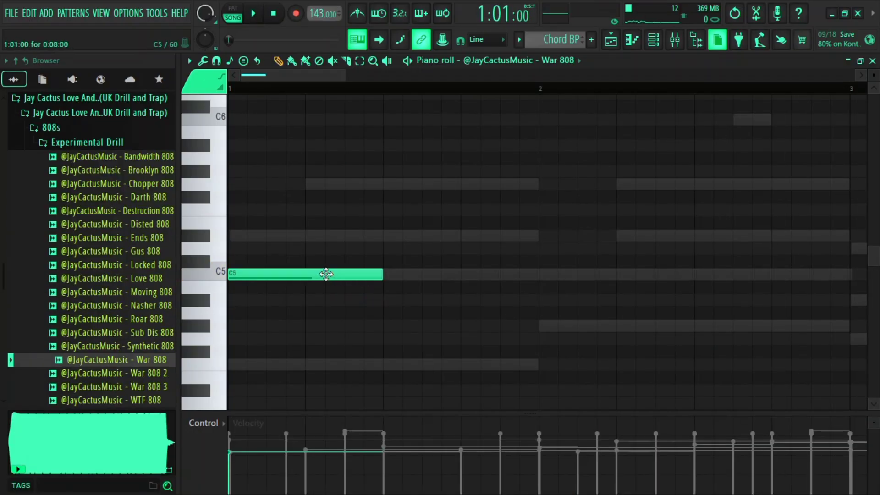
# - Play the song with the War 808 and add a second C5 note at 2:09, shortened to four steps
pyautogui.press('space')
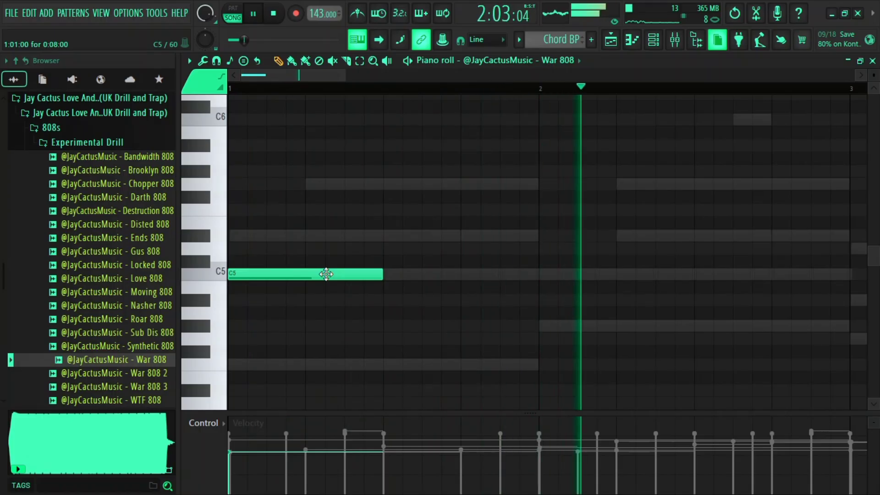
pyautogui.press('space')
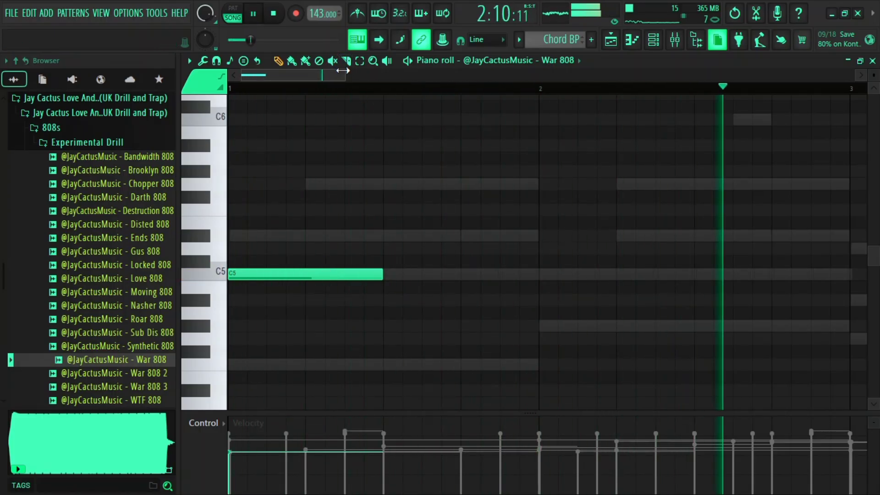
pyautogui.moveTo(345, 74); pyautogui.dragTo(486, 82)
pyautogui.press('space')
pyautogui.press('space')
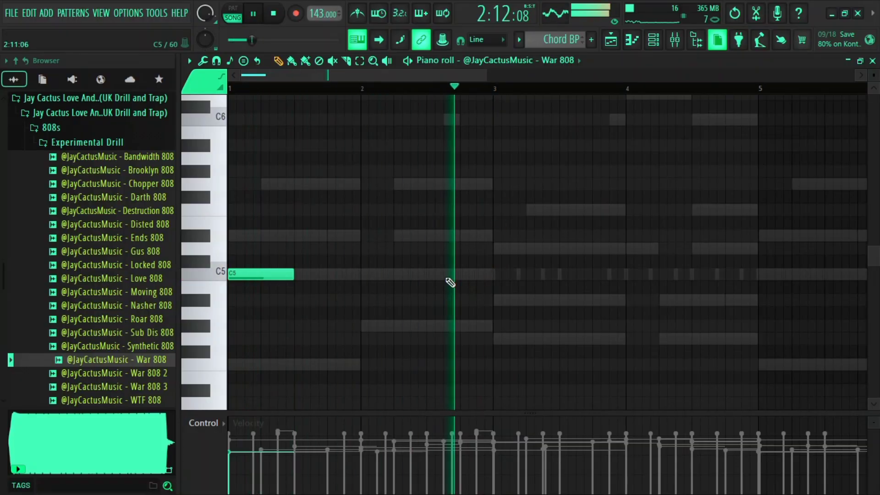
pyautogui.click(432, 274)
pyautogui.moveTo(491, 274); pyautogui.dragTo(456, 281)
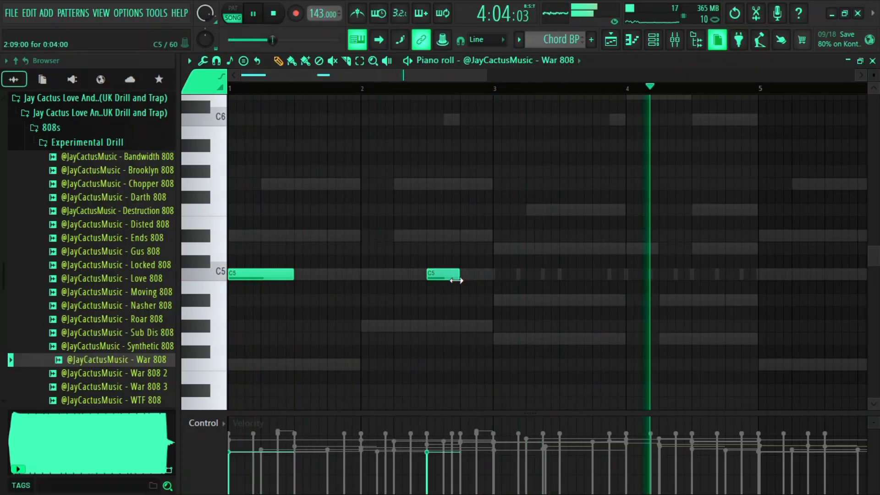
# - Add War 808 notes on A#4: eight steps long at the start of bar 3 and four steps long at 4:09
pyautogui.click(495, 300)
pyautogui.moveTo(524, 300); pyautogui.dragTo(558, 298)
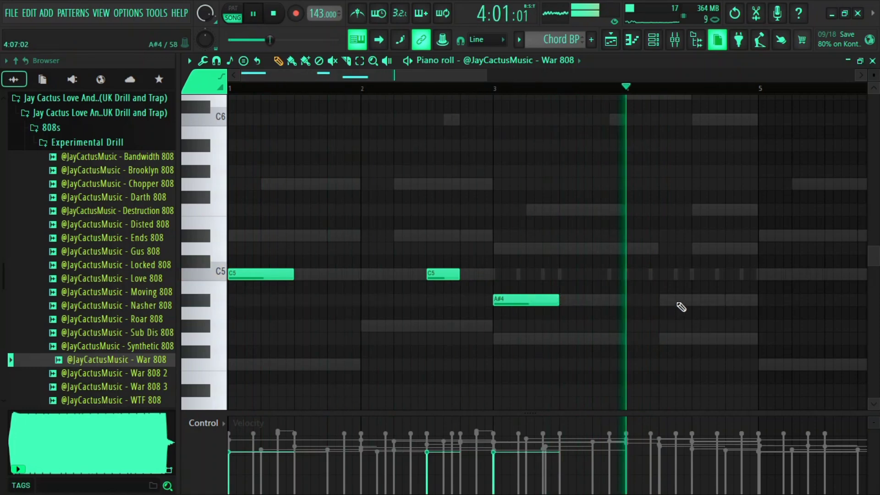
pyautogui.click(694, 301)
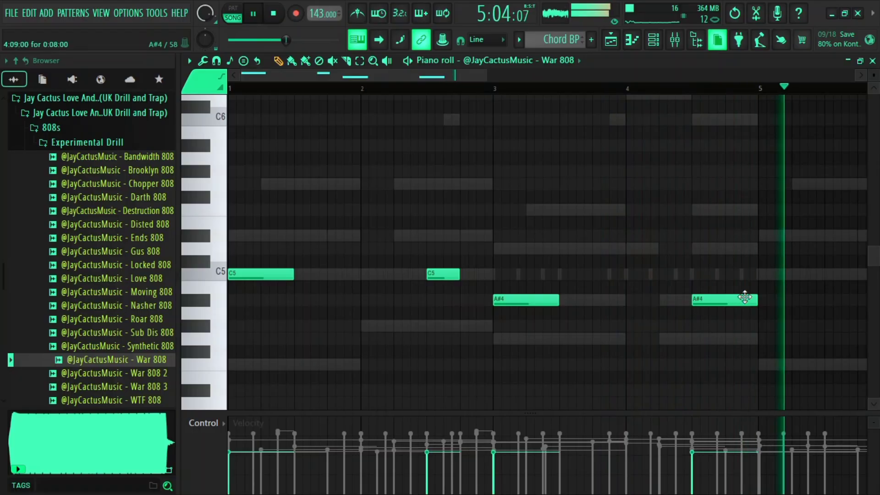
pyautogui.moveTo(756, 301); pyautogui.dragTo(740, 301)
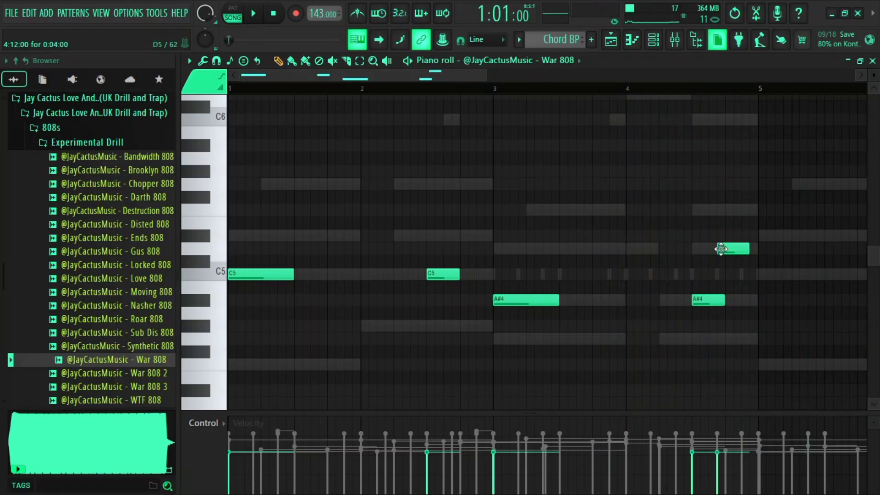
# - Move the four-step D5 note in the War 808 line to 4:13 and play the line
pyautogui.press('space')
pyautogui.moveTo(721, 248); pyautogui.dragTo(736, 248)
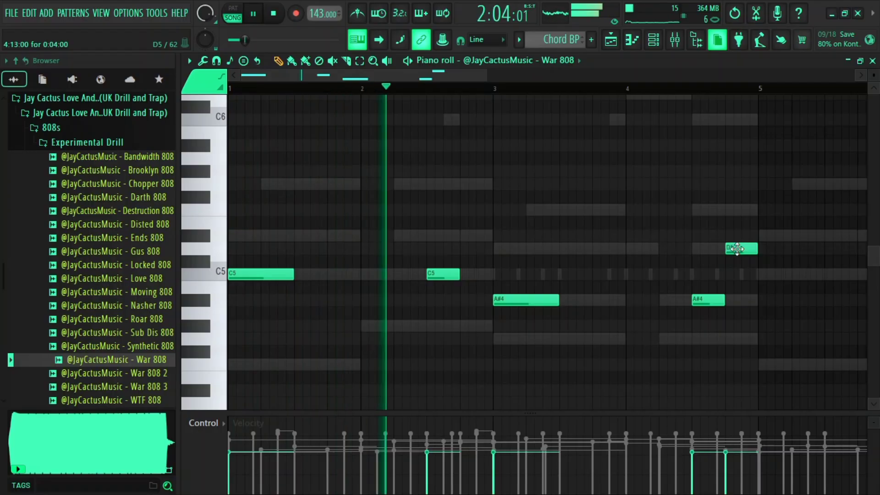
pyautogui.moveTo(402, 75); pyautogui.dragTo(516, 93)
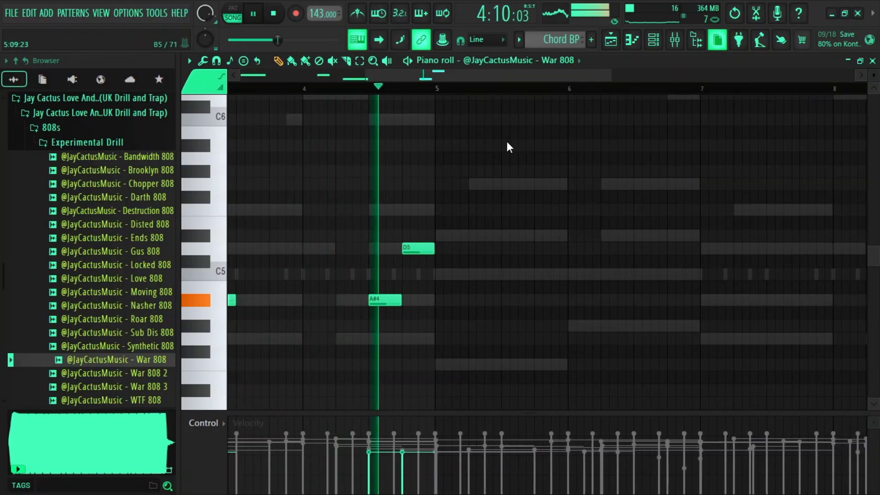
pyautogui.press('space')
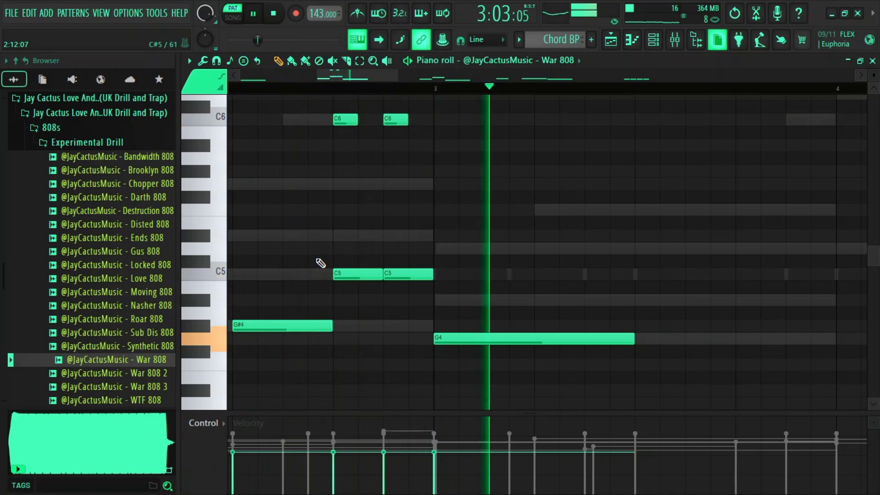
# - Turn the C6 notes at 2:13 and 2:15 into slide notes and add a one-step F5 slide at 4:15
pyautogui.press('space')
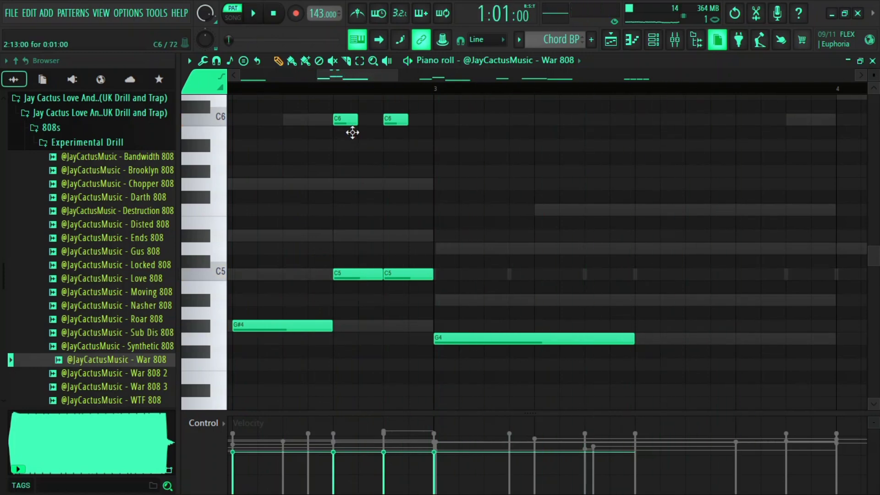
pyautogui.doubleClick(339, 118)
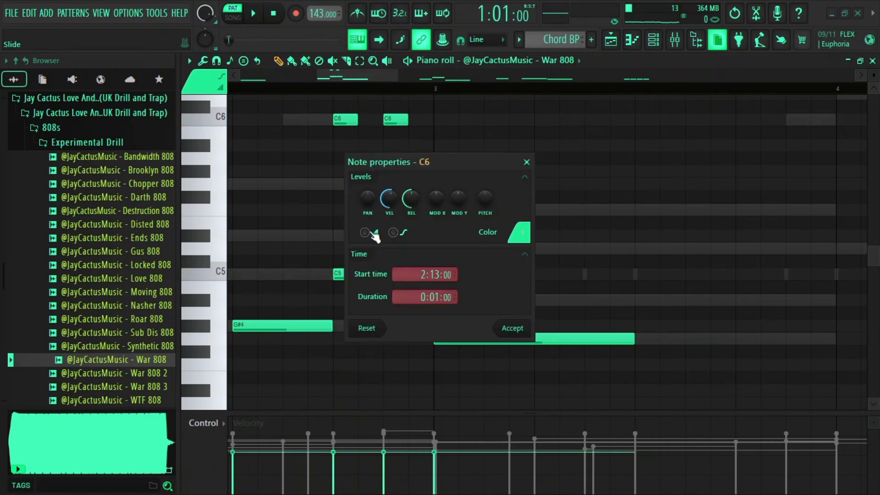
pyautogui.click(511, 328)
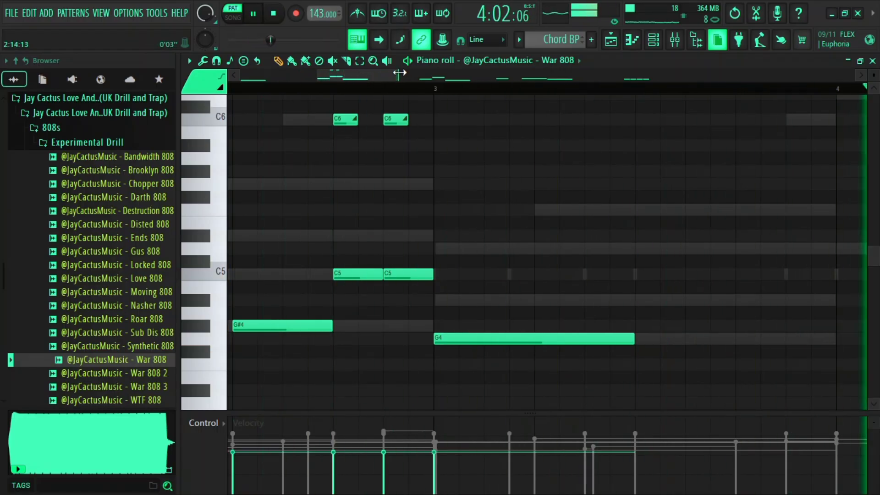
pyautogui.moveTo(396, 73); pyautogui.dragTo(580, 74)
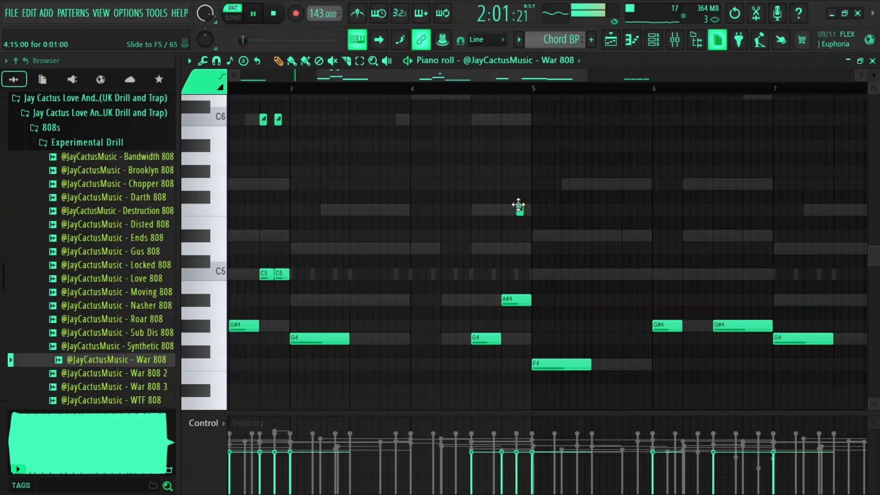
pyautogui.click(515, 209)
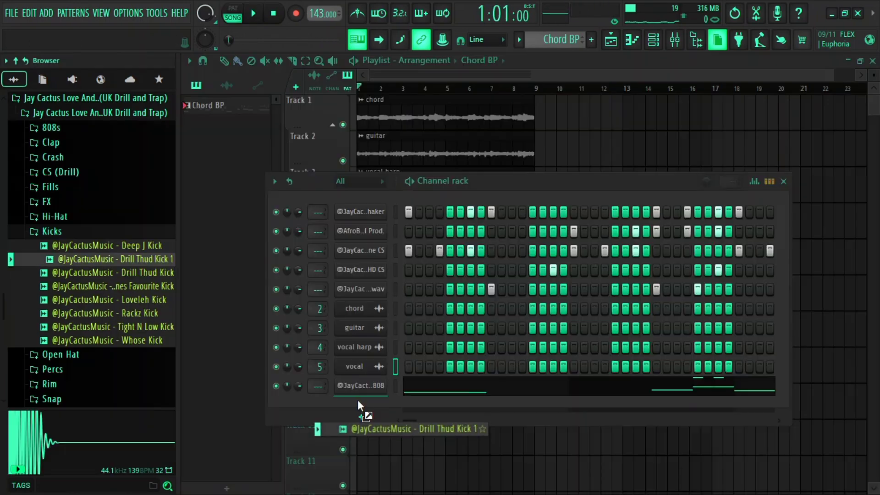
# - Add Drill Thud Kick 1 as a new channel below the 808 and open it in the piano roll
pyautogui.moveTo(358, 399); pyautogui.dragTo(358, 401)
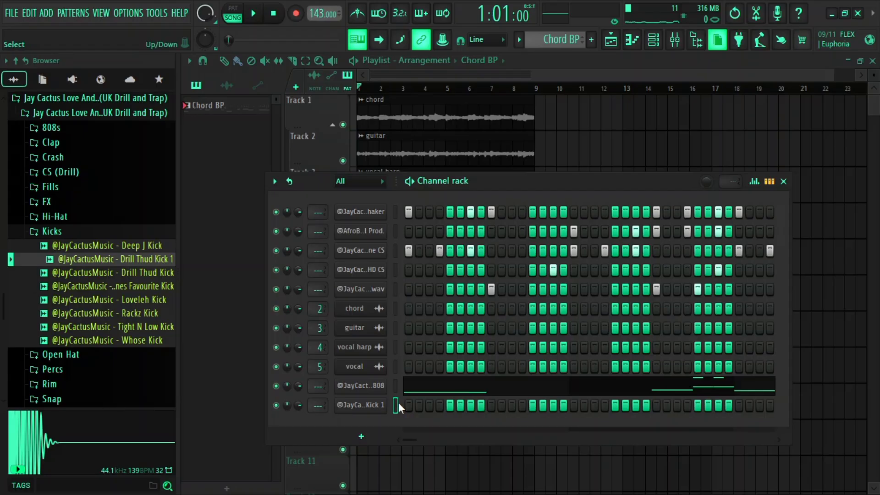
pyautogui.rightClick(386, 405)
pyautogui.click(414, 314)
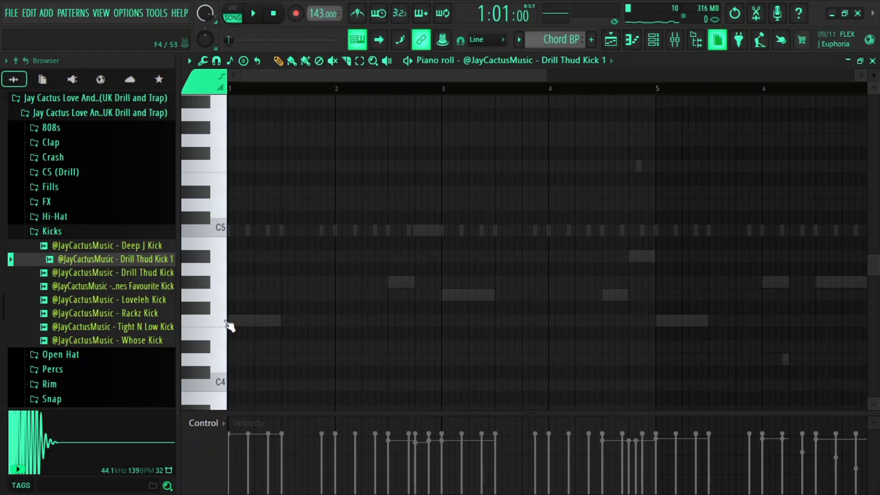
# - Add one-step kick notes at the 808 note starts: F4 at 1:01, G#4 at 2:09, G4 at 3:01 and 4:09, A#4 at 4:13, F4 at 5:01
pyautogui.press('space')
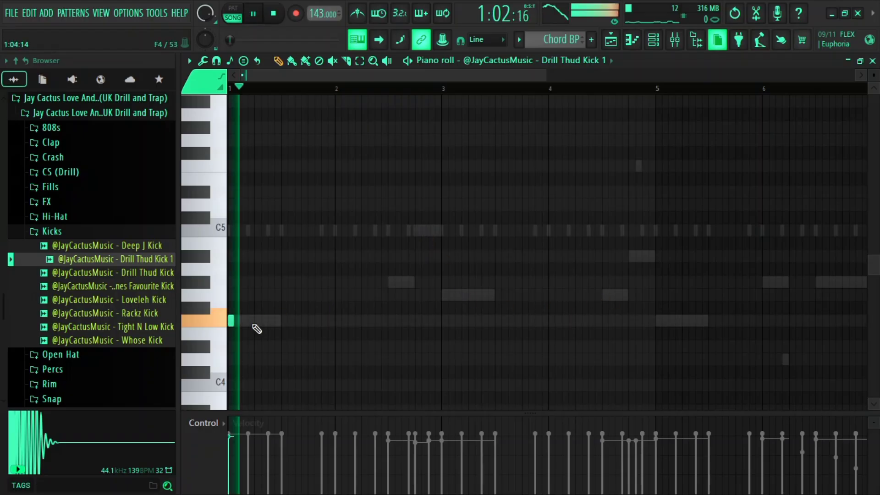
pyautogui.click(390, 283)
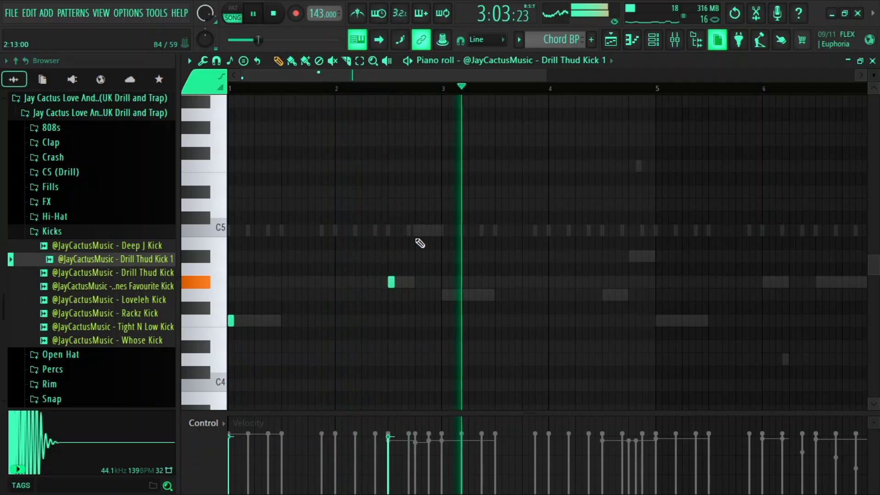
pyautogui.click(444, 293)
pyautogui.click(606, 294)
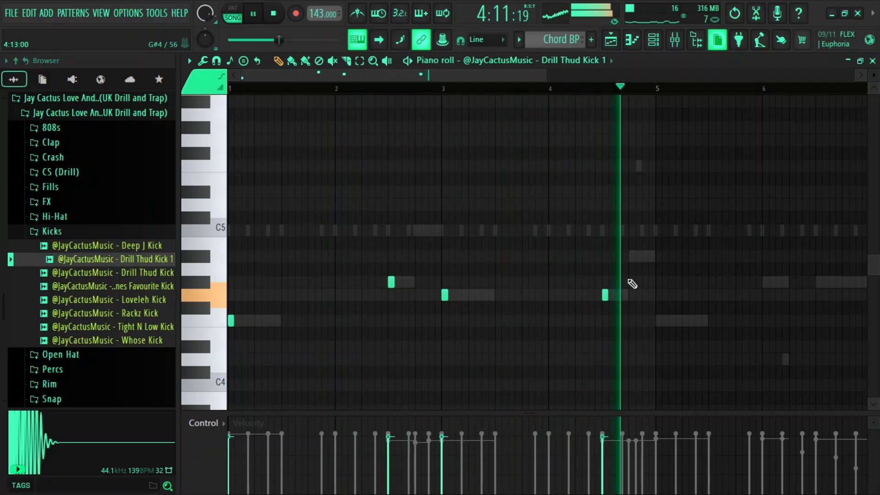
pyautogui.click(631, 256)
pyautogui.click(659, 320)
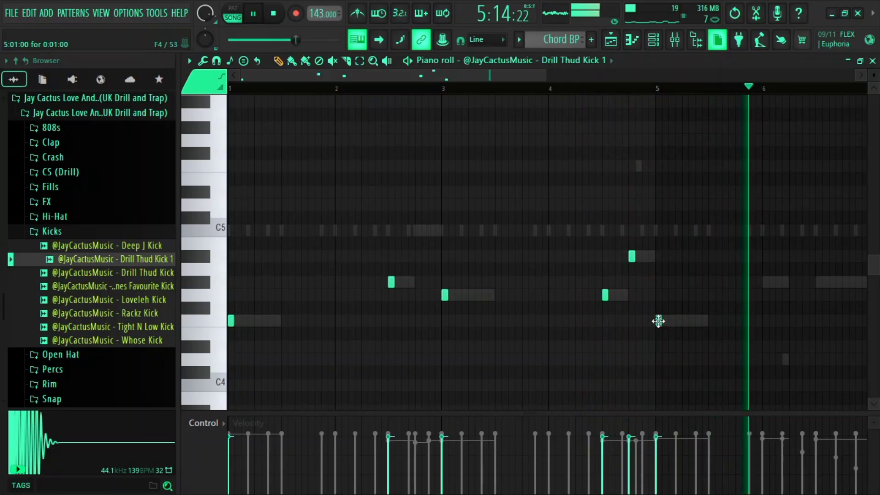
# - Continue the kick line under the 808 notes with G#4 at 6:01 and 6:09 and G4 from 7:01 through bar 8
pyautogui.click(765, 282)
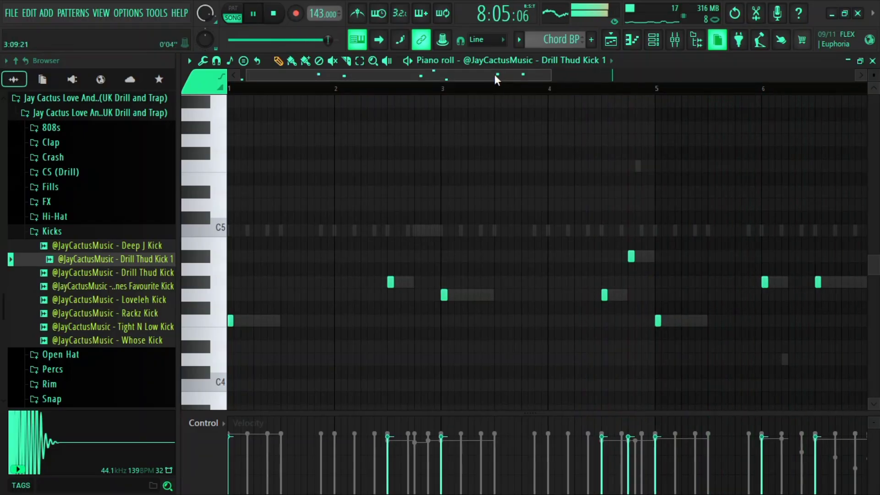
pyautogui.moveTo(494, 74); pyautogui.dragTo(630, 64)
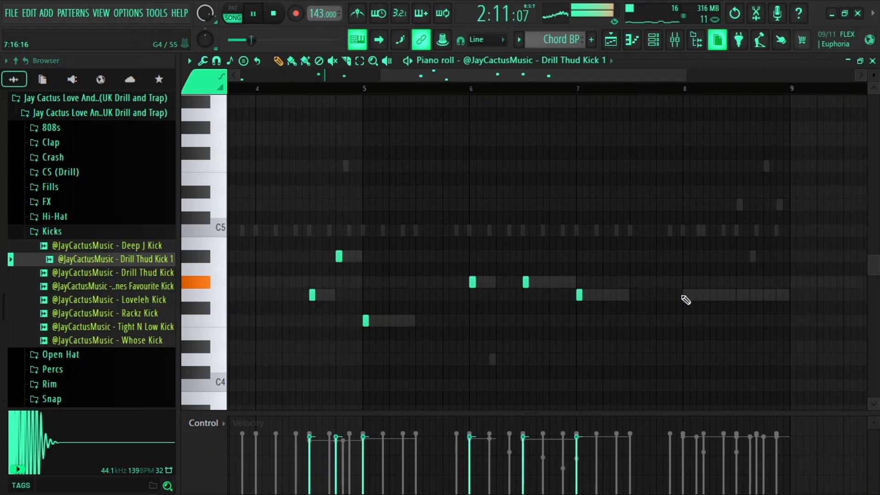
pyautogui.click(737, 297)
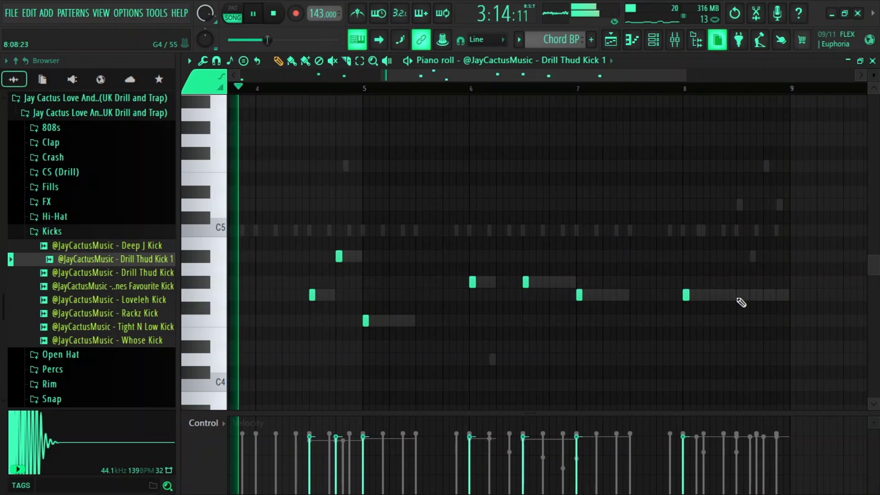
pyautogui.click(767, 296)
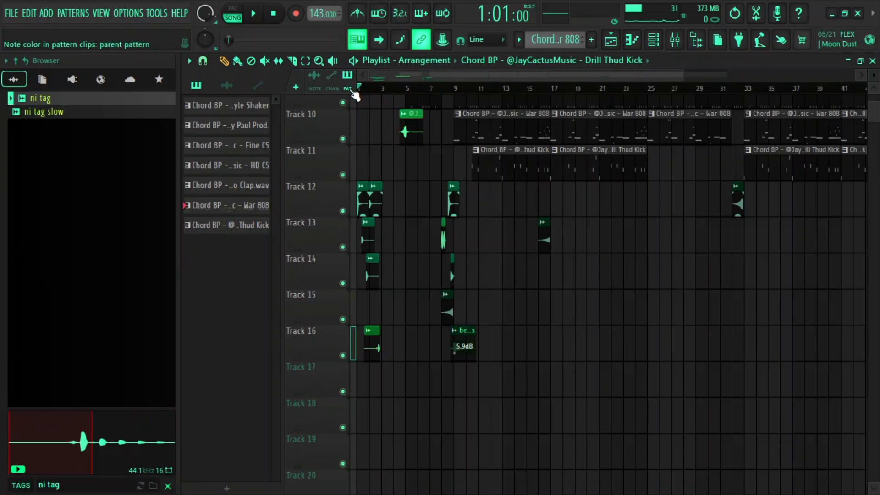
# - Play the arrangement from the start and review the clips on all playlist tracks through to the end at bar 49
pyautogui.moveTo(874, 110); pyautogui.dragTo(874, 94)
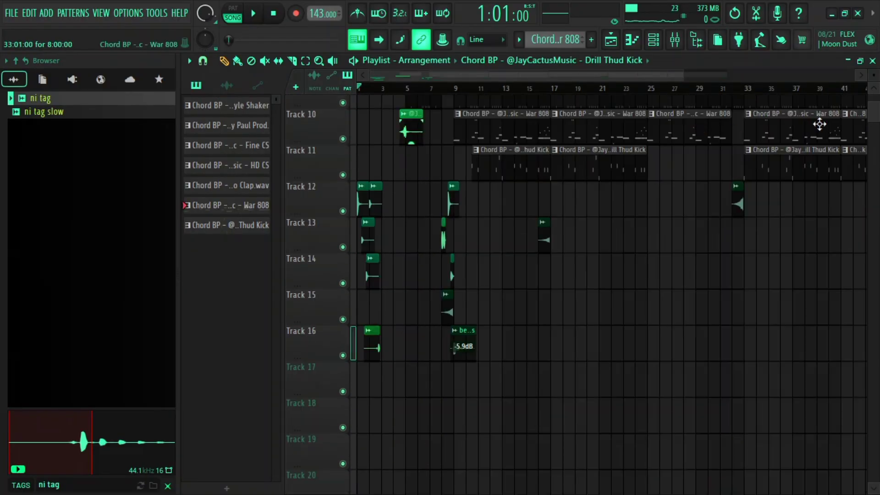
pyautogui.scroll(5, 819, 124)
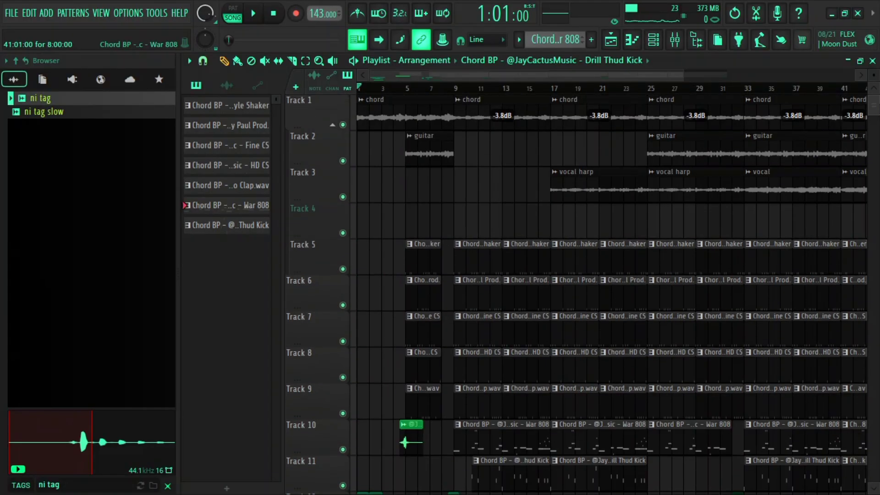
pyautogui.moveTo(874, 79); pyautogui.dragTo(874, 74)
pyautogui.press('space')
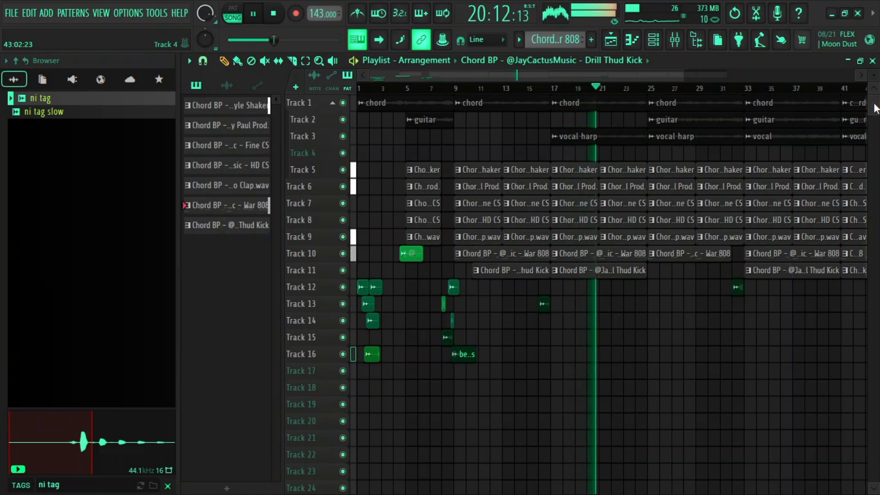
pyautogui.moveTo(873, 75); pyautogui.dragTo(873, 87)
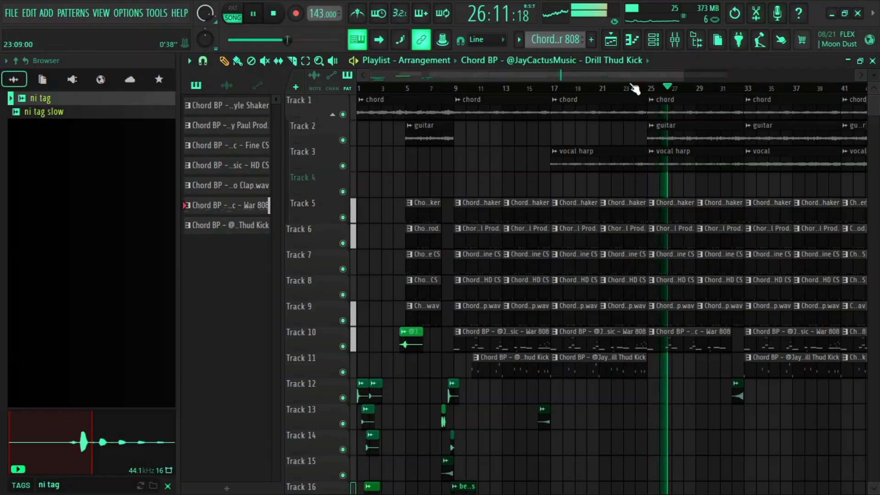
pyautogui.moveTo(620, 79); pyautogui.dragTo(727, 57)
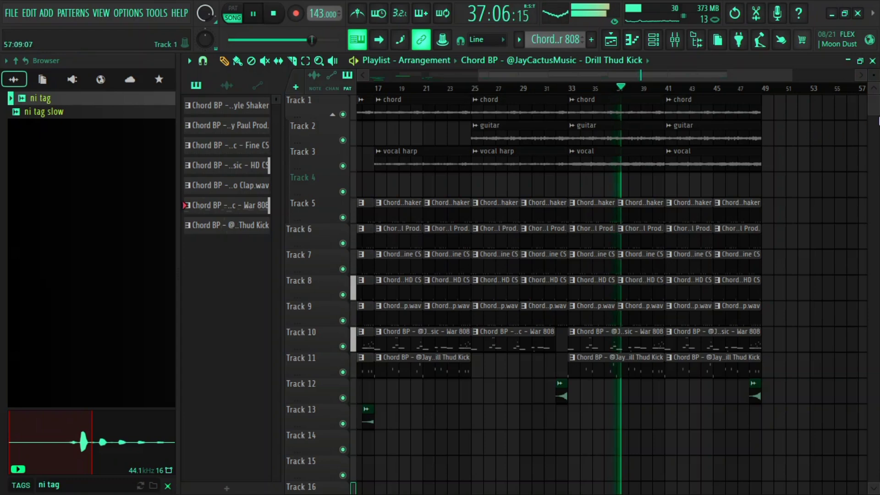
pyautogui.click(741, 139)
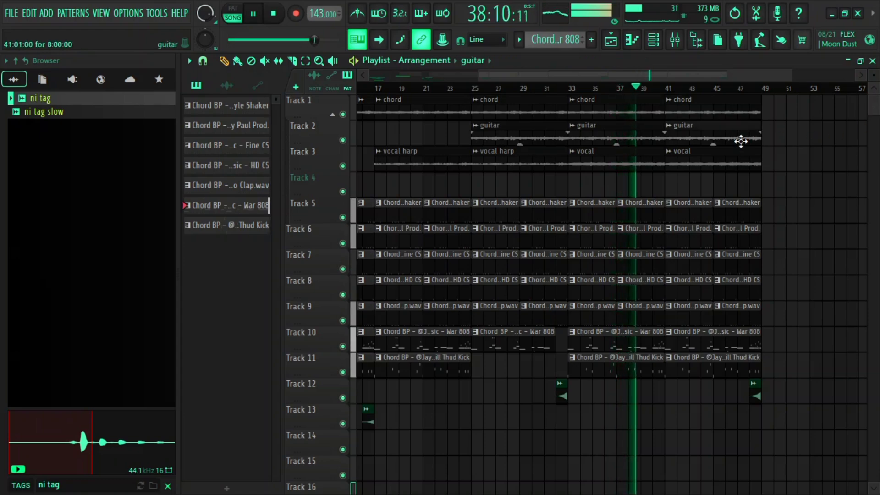
pyautogui.click(778, 140)
pyautogui.moveTo(778, 140); pyautogui.dragTo(785, 134)
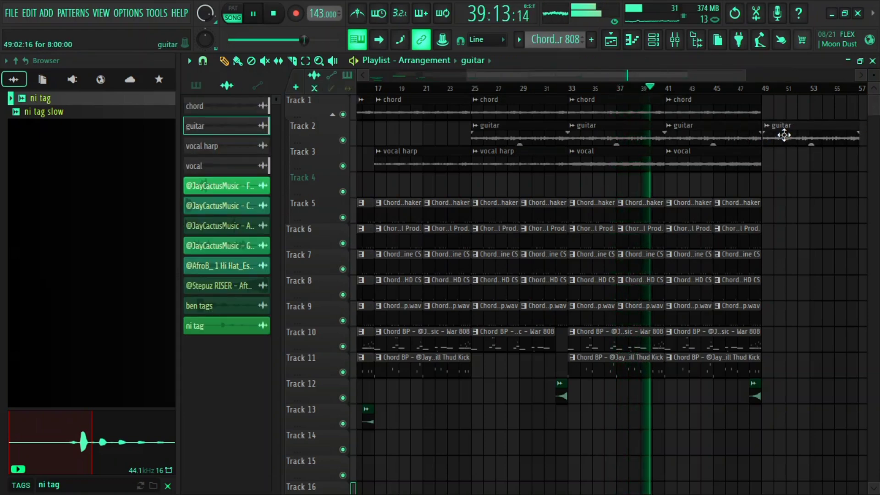
pyautogui.rightClick(785, 140)
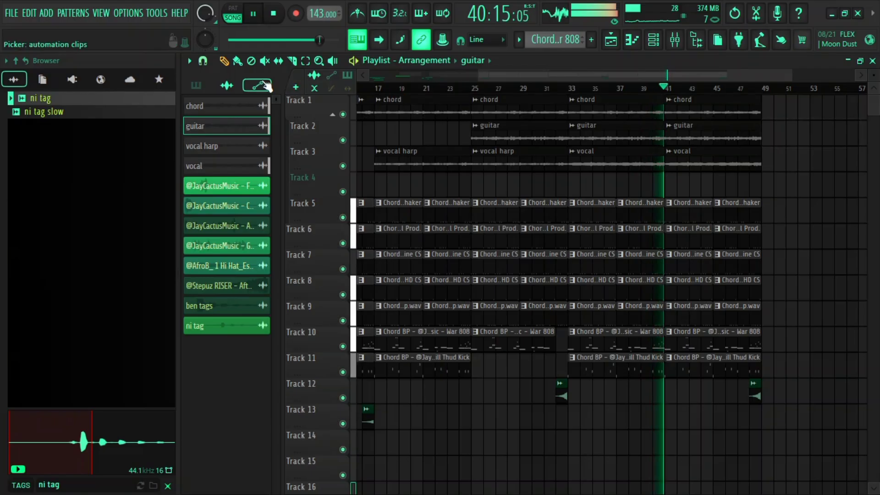
# - Set the playlist snap to Main, then place a guitar clip at bar 49 on Track 2 and shorten it to four bars
pyautogui.click(203, 60)
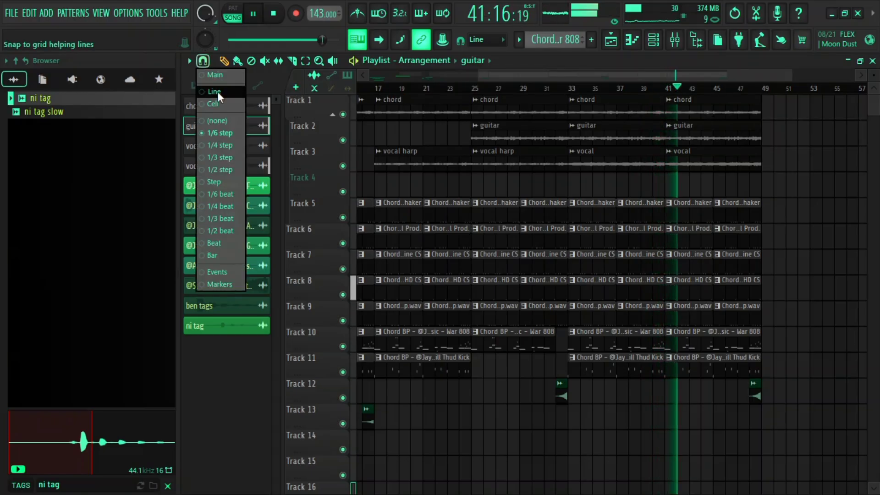
pyautogui.click(216, 77)
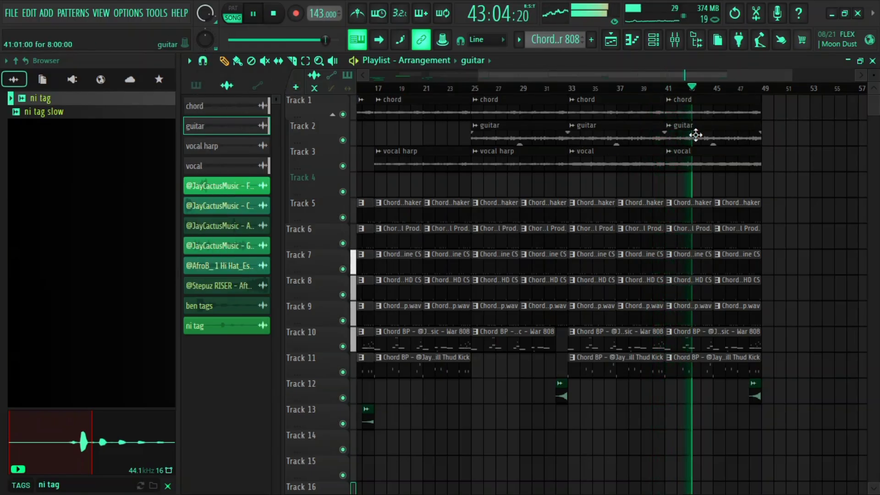
pyautogui.moveTo(695, 135); pyautogui.dragTo(785, 134)
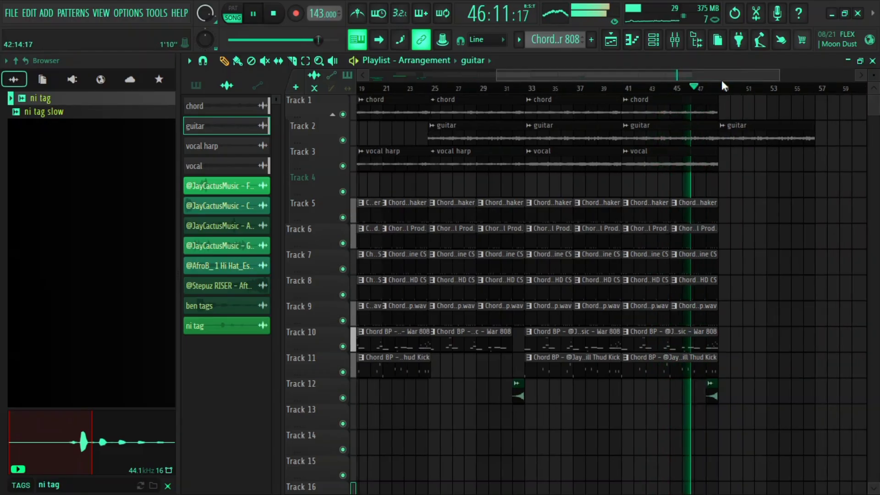
pyautogui.moveTo(768, 130); pyautogui.dragTo(721, 129)
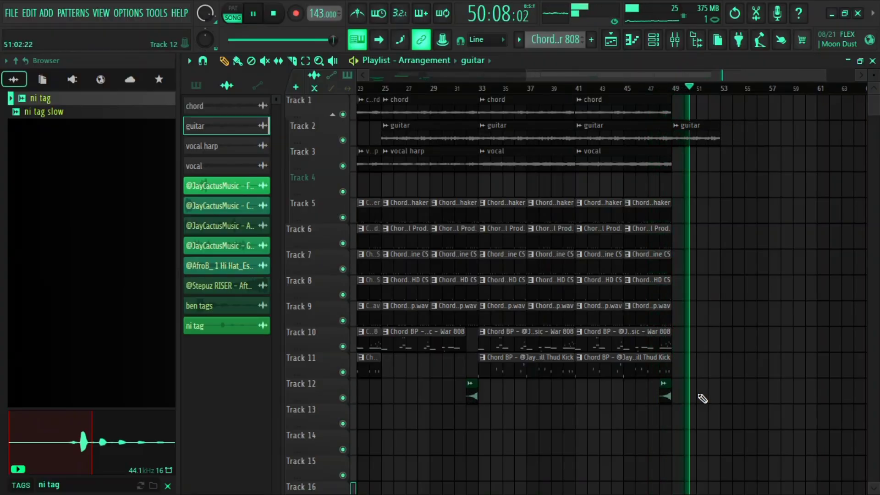
pyautogui.click(723, 393)
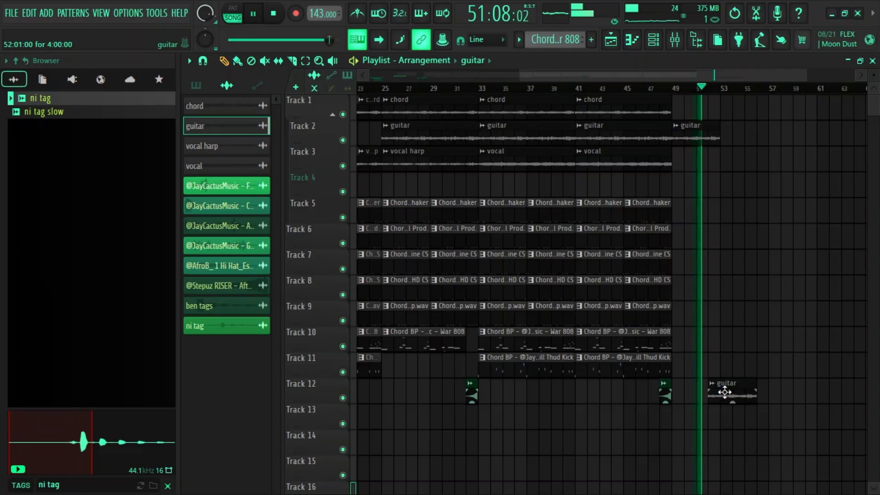
pyautogui.rightClick(724, 392)
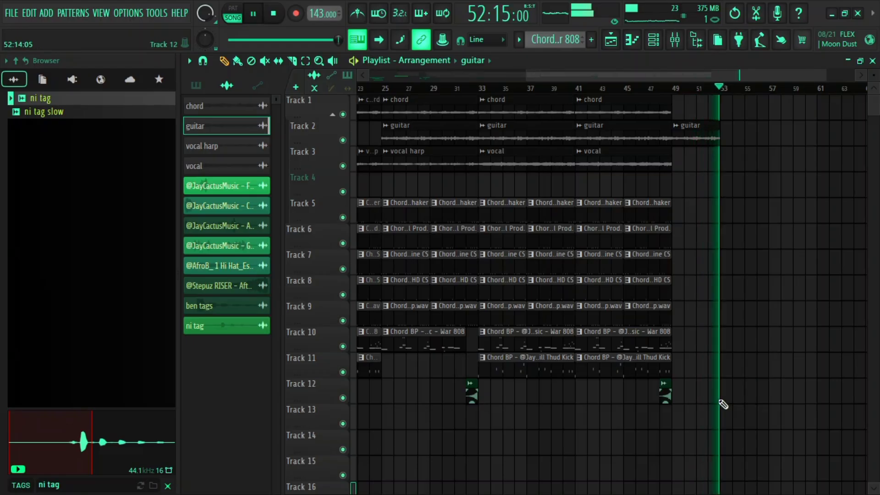
pyautogui.press('space')
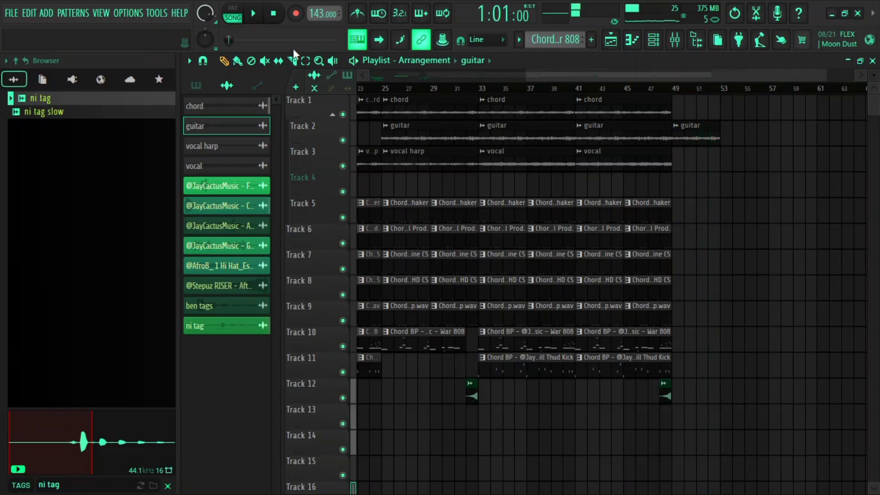